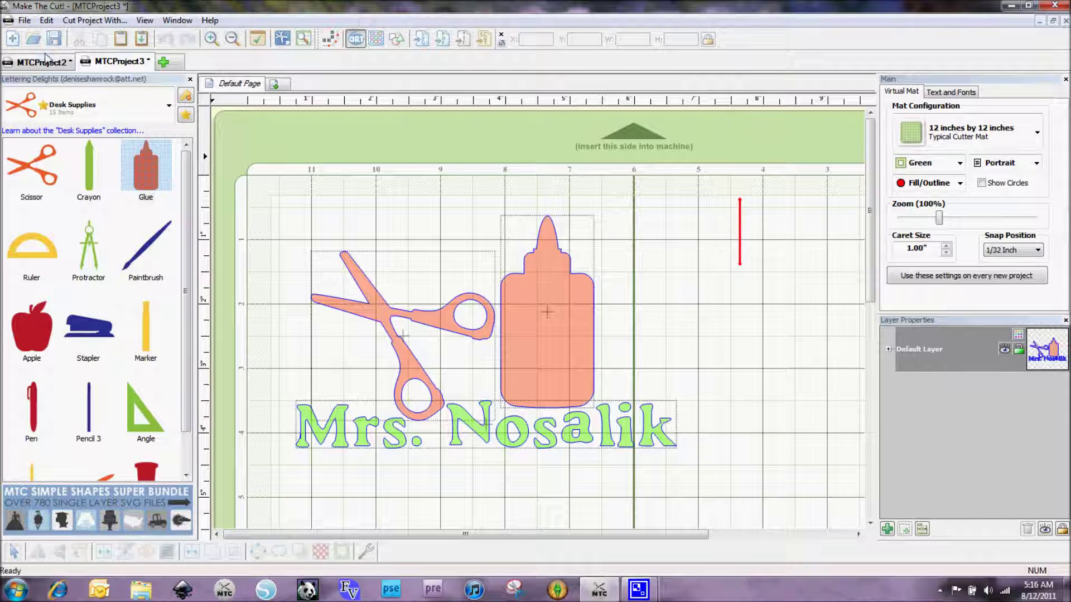
Paste a duplicate of the glue bottle in place in MTCProject3, comparing against MTCProject2
{"action": "left_click", "coordinate": [40, 62]}
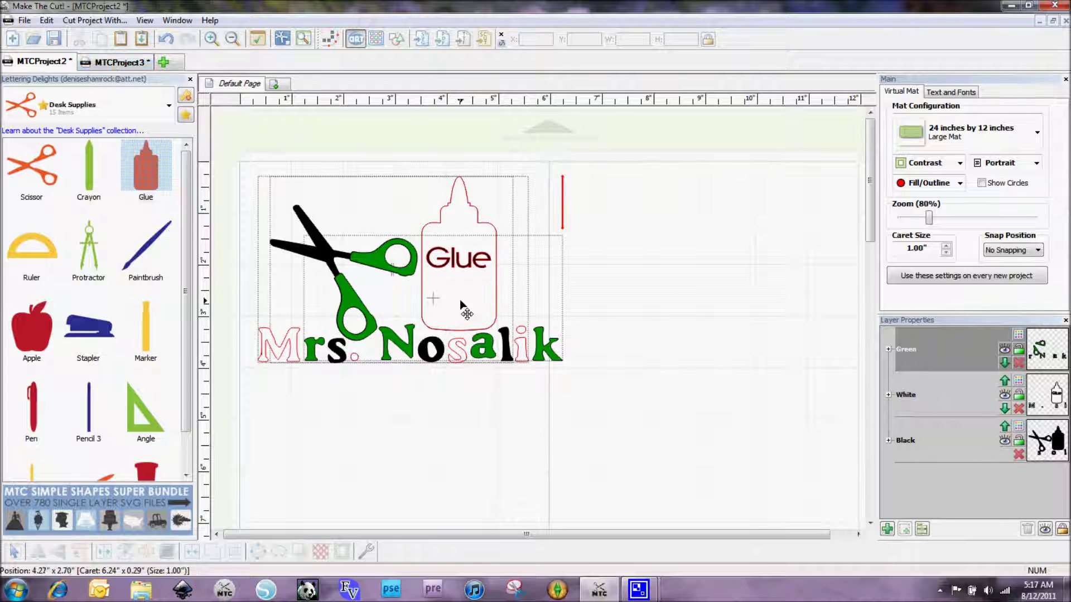
{"action": "left_click", "coordinate": [114, 62]}
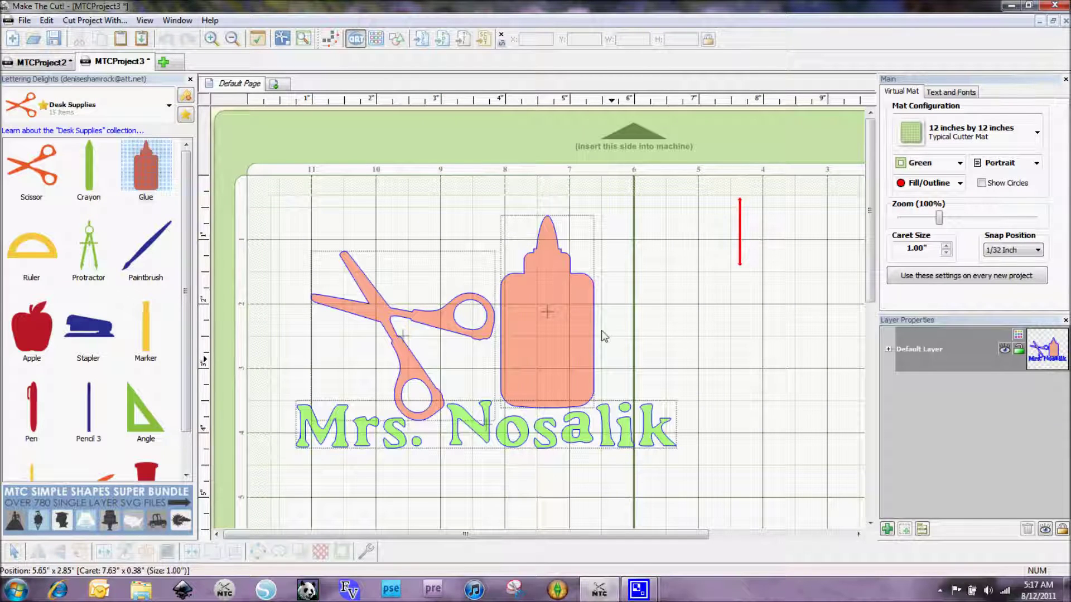
{"action": "left_click", "coordinate": [531, 342]}
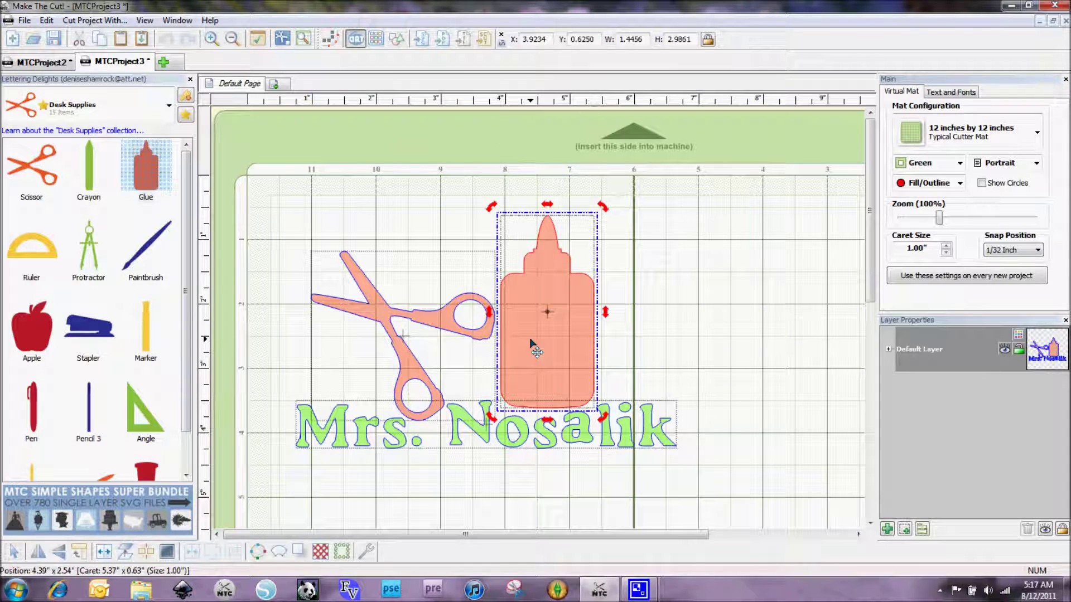
{"action": "left_click", "coordinate": [68, 63]}
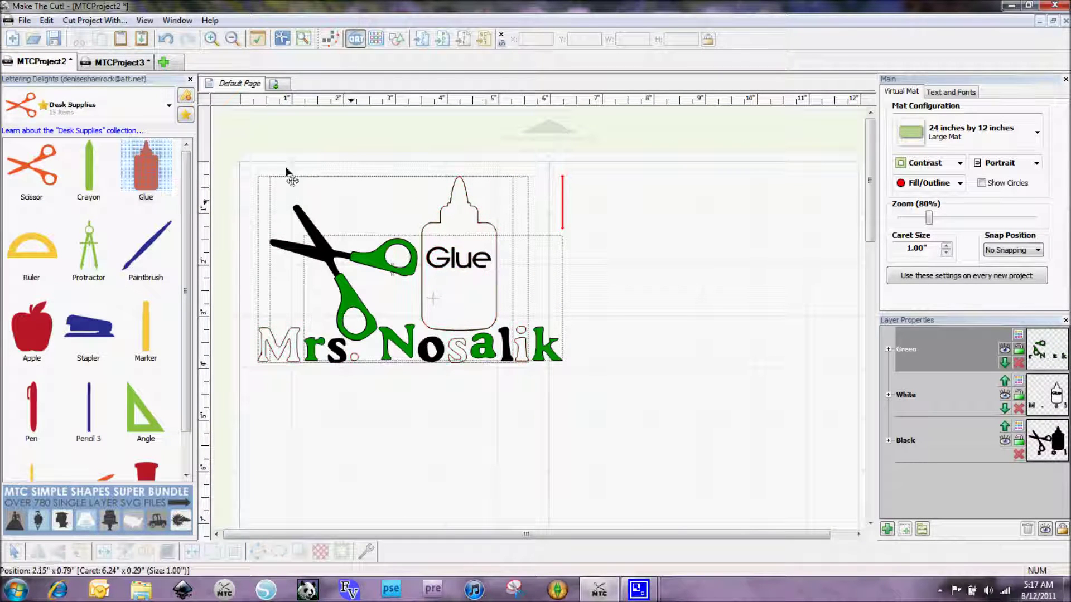
{"action": "left_click", "coordinate": [116, 64]}
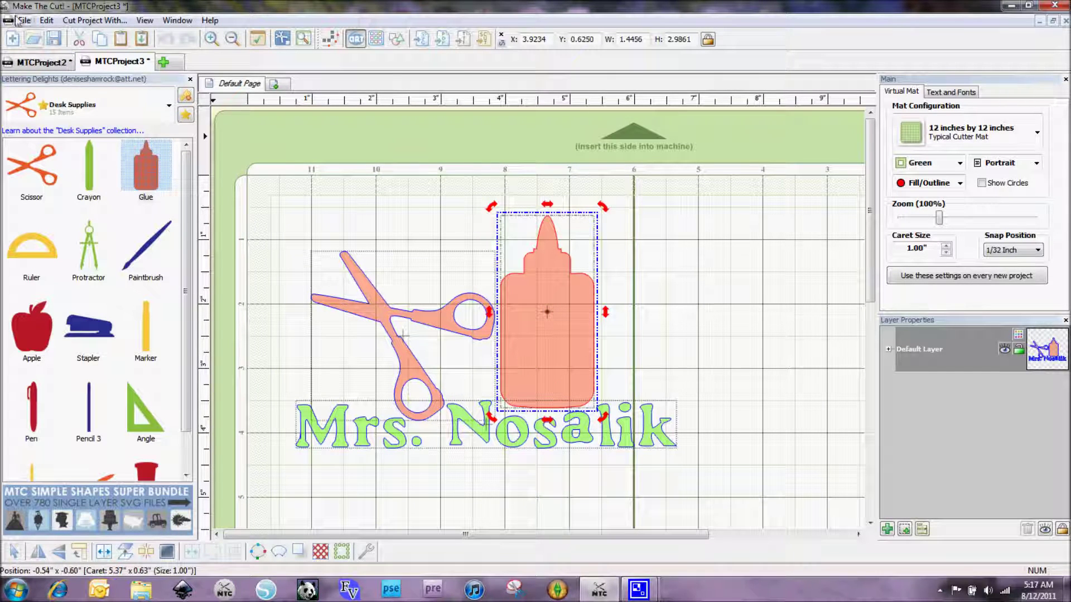
{"action": "left_click", "coordinate": [46, 20]}
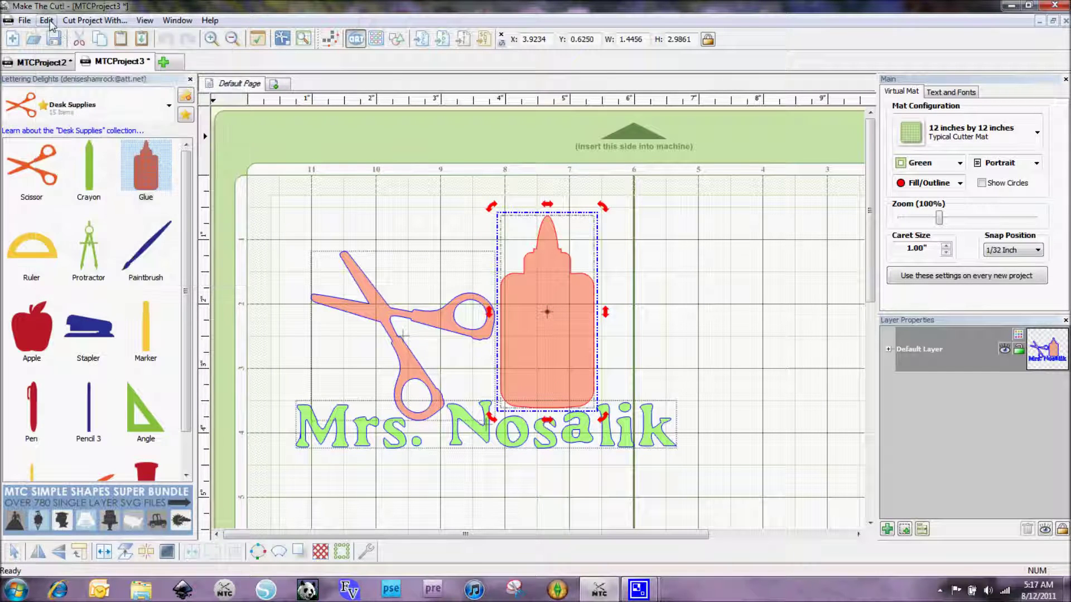
{"action": "left_click", "coordinate": [88, 118]}
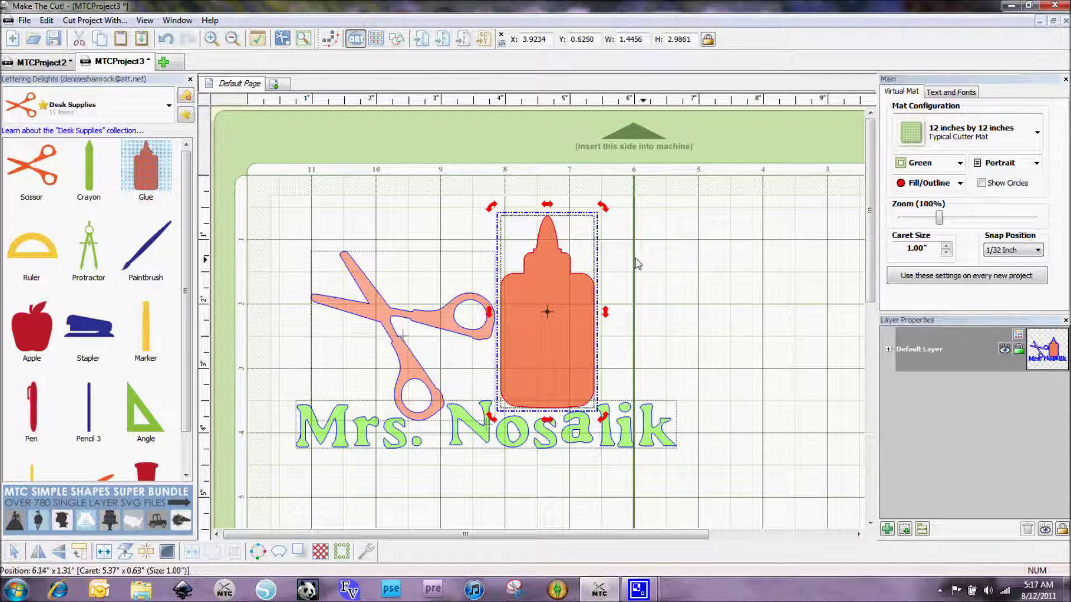
{"action": "left_click", "coordinate": [640, 275]}
Add the text 'Glue' in LD Modern Sans to the right of the bottle
{"action": "left_click", "coordinate": [650, 276]}
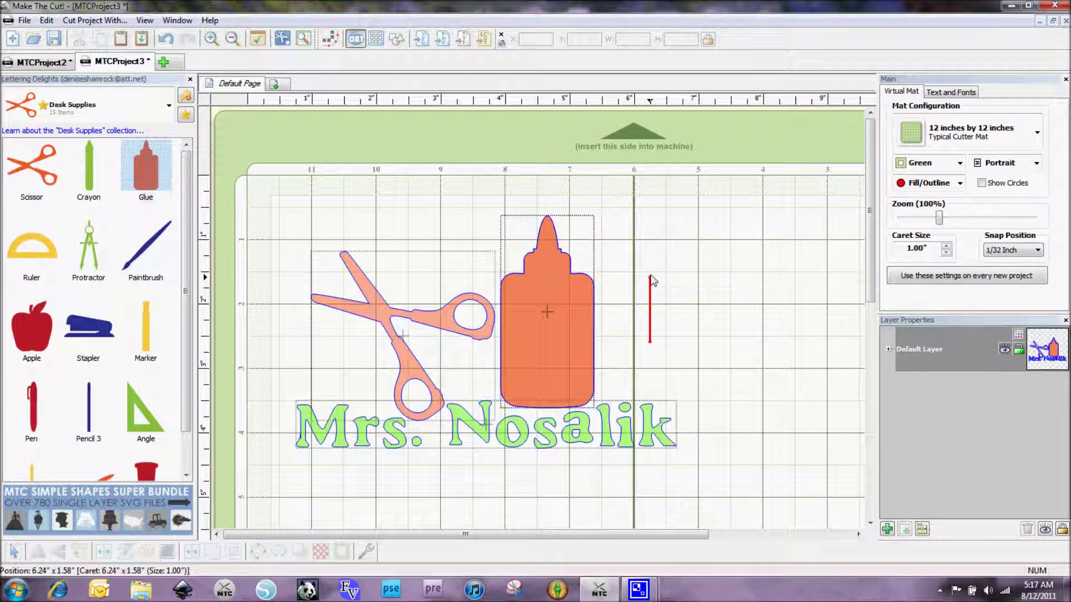
{"action": "left_click", "coordinate": [932, 92]}
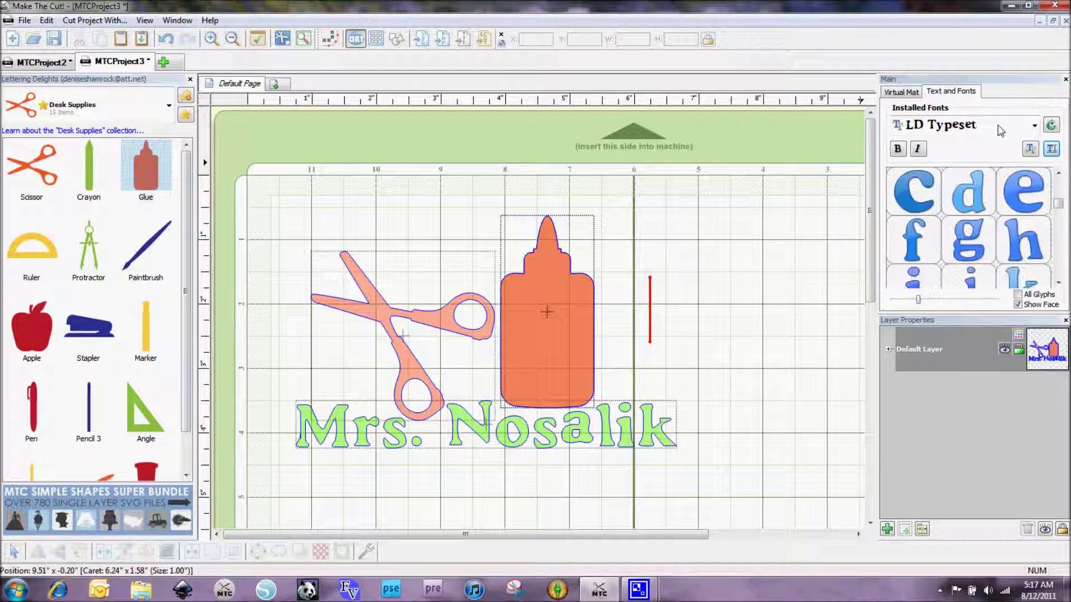
{"action": "left_click", "coordinate": [1035, 126]}
{"action": "left_click_drag", "start_coordinate": [1034, 145], "coordinate": [1036, 148]}
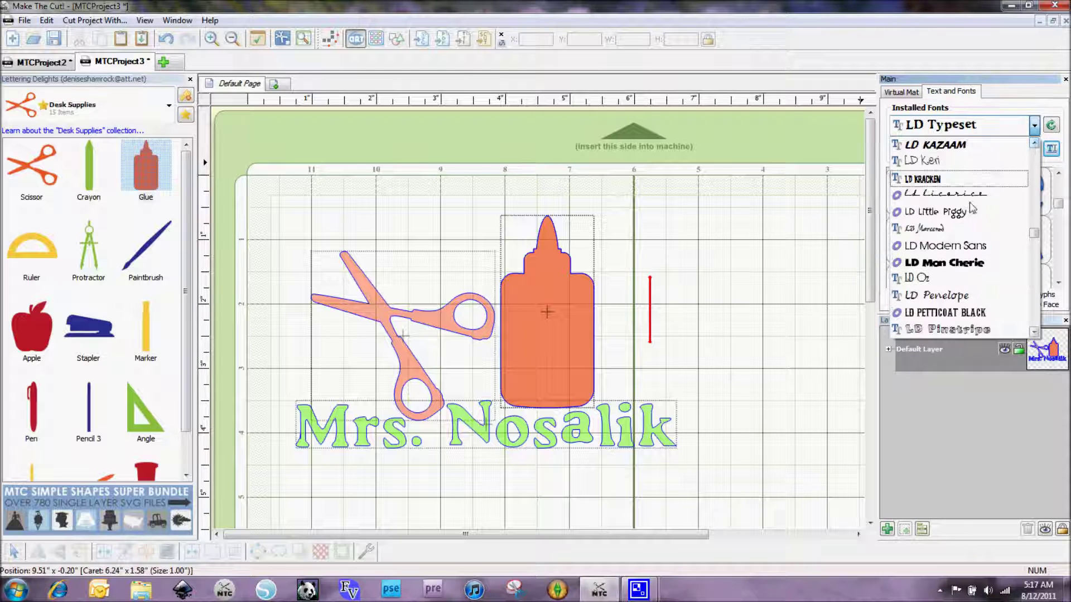
{"action": "left_click", "coordinate": [946, 248]}
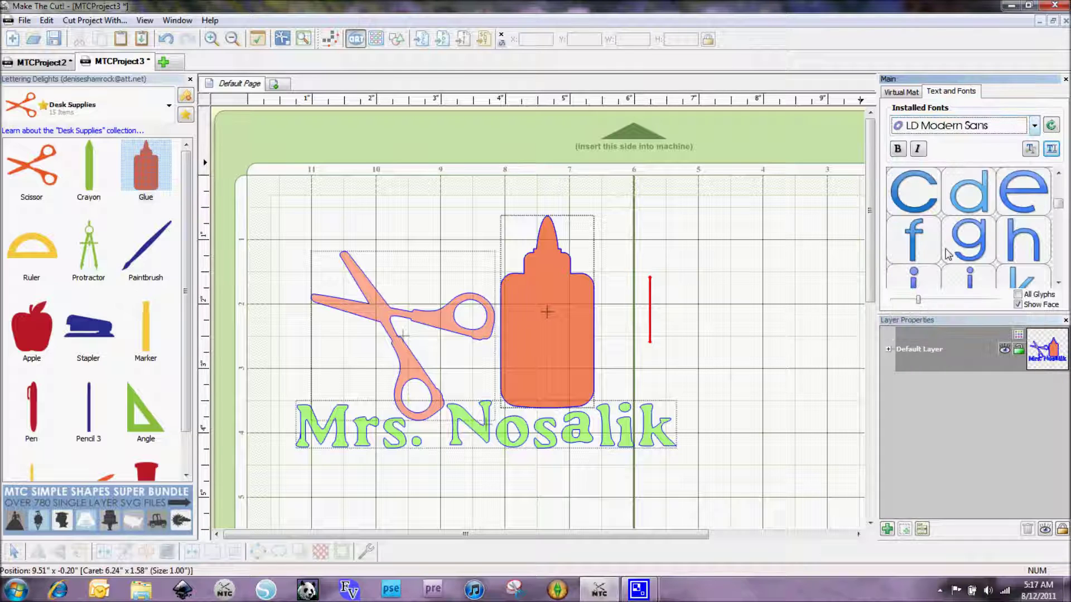
{"action": "left_click", "coordinate": [1052, 149]}
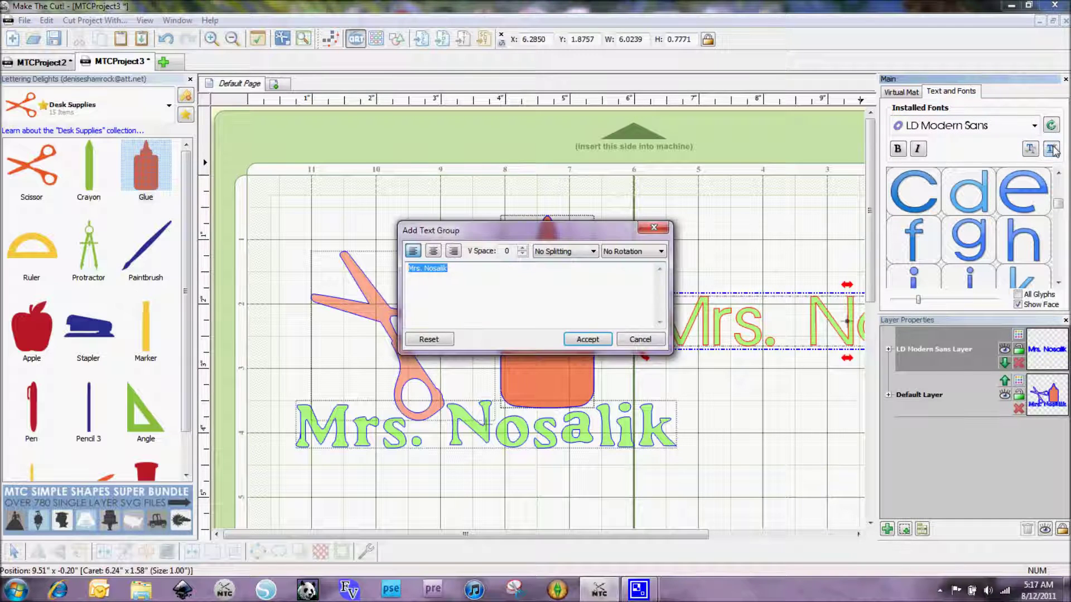
{"action": "type", "text": "Glue"}
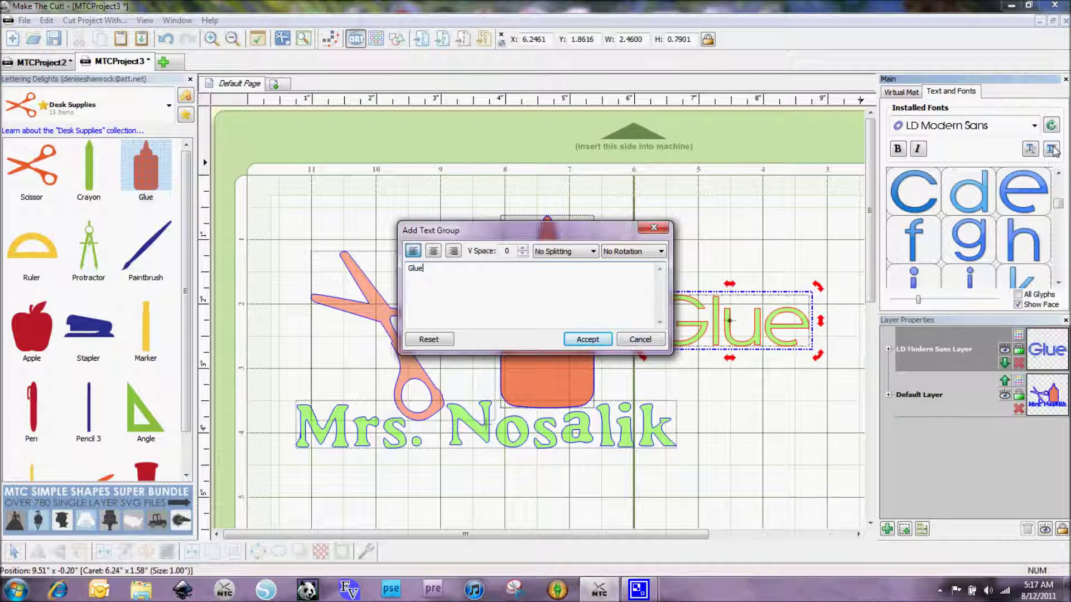
{"action": "left_click", "coordinate": [586, 338]}
{"action": "left_click", "coordinate": [757, 333]}
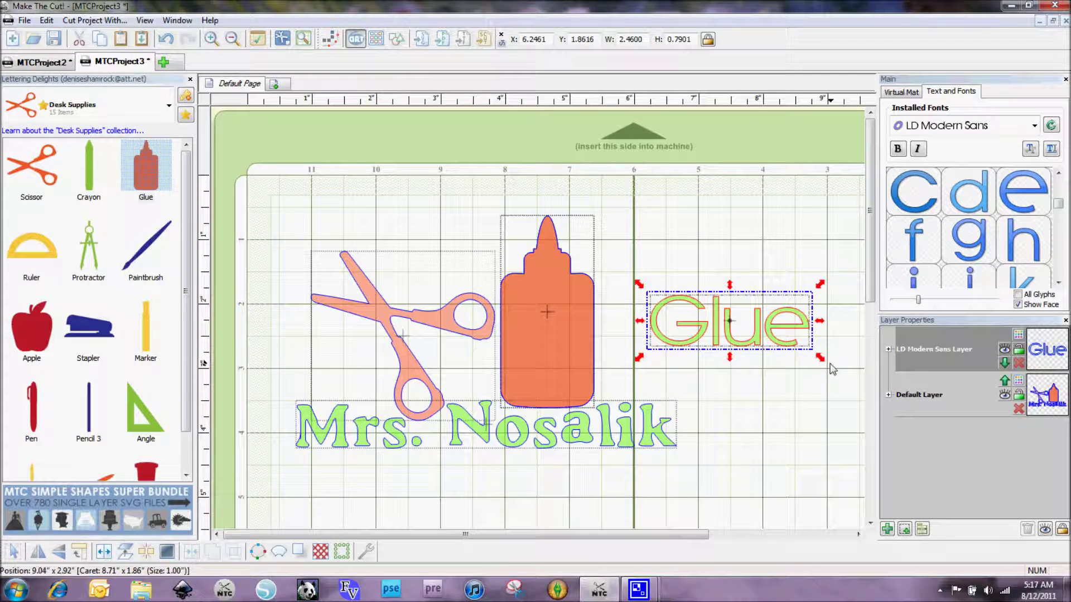
Shrink 'Glue' onto the bottle copy, Join them into one green shape, and realign it over the original
{"action": "left_click_drag", "start_coordinate": [820, 359], "coordinate": [602, 349]}
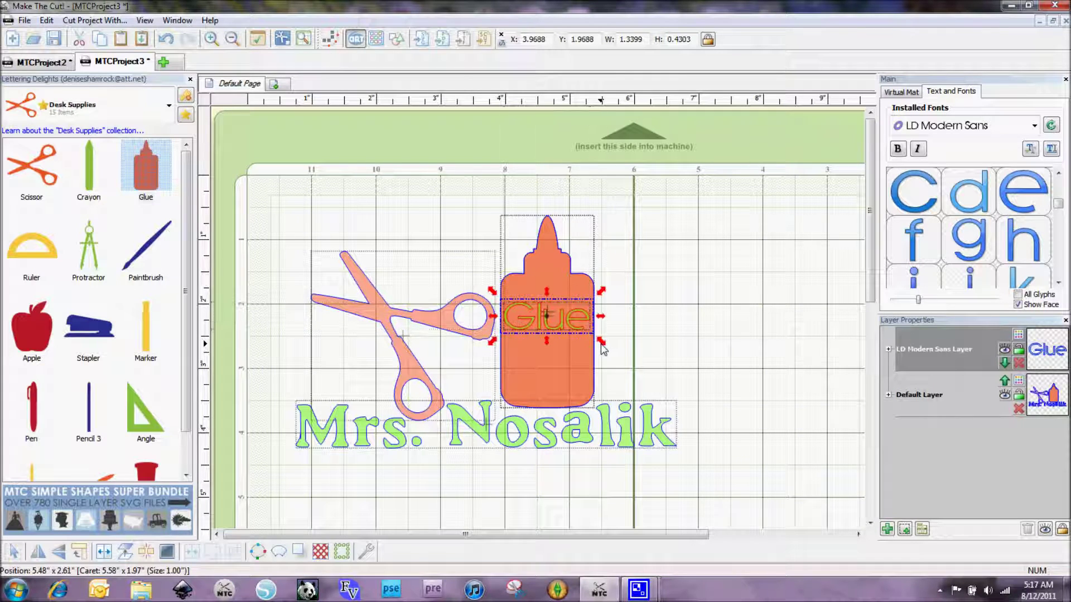
{"action": "key", "text": "Right"}
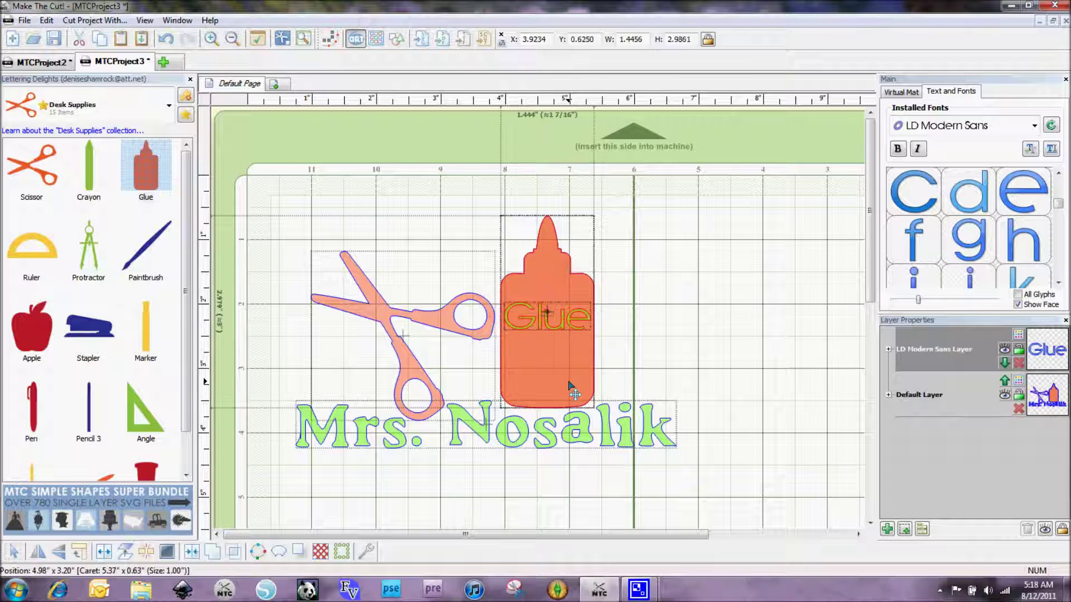
{"action": "left_click_drag", "start_coordinate": [569, 383], "coordinate": [570, 383]}
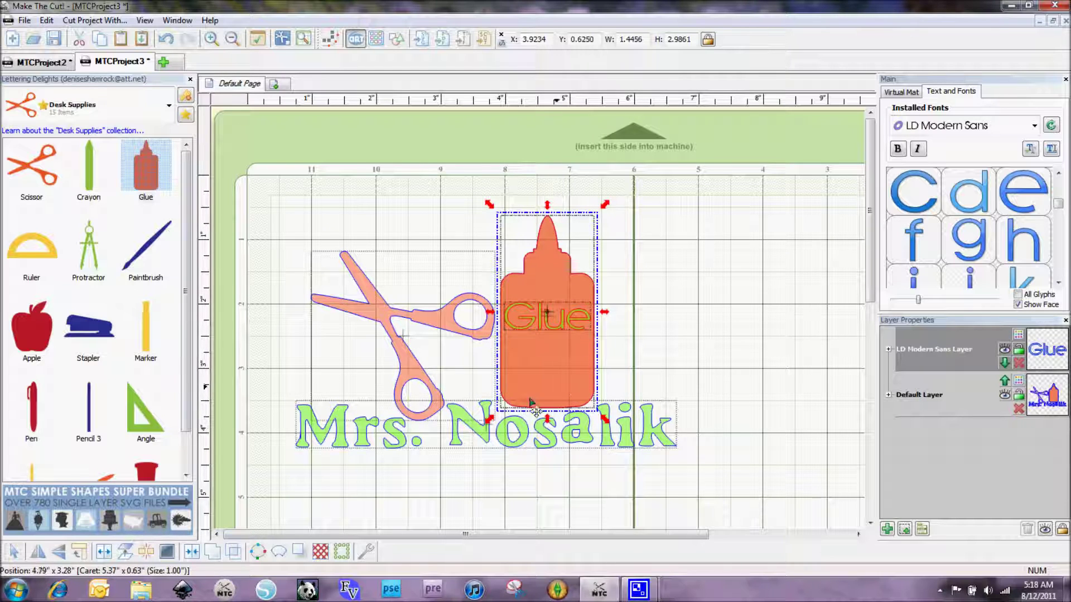
{"action": "left_click", "coordinate": [191, 552]}
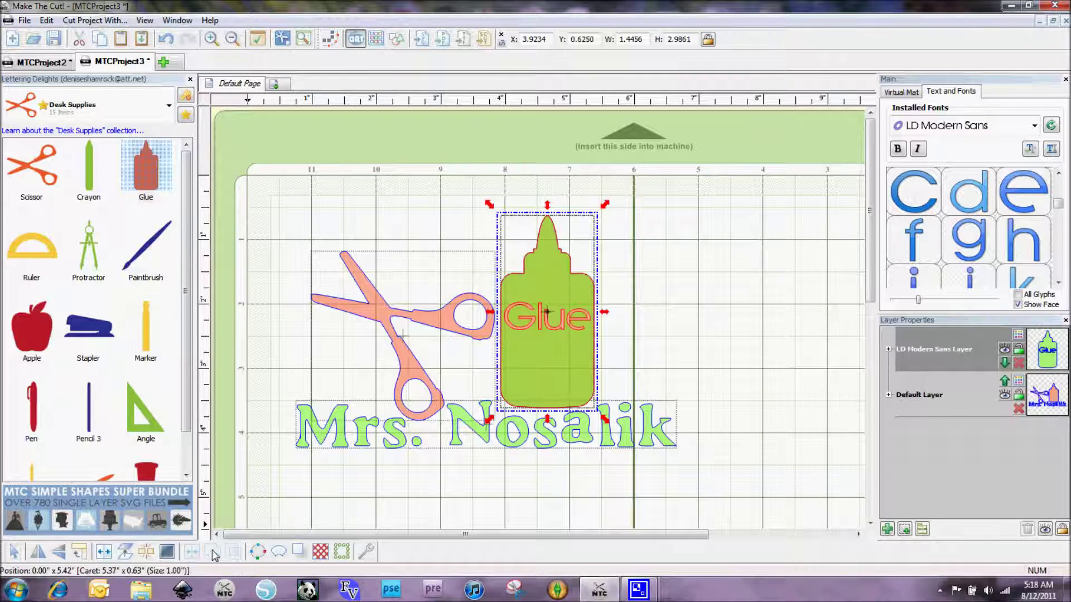
{"action": "left_click_drag", "start_coordinate": [545, 375], "coordinate": [685, 377]}
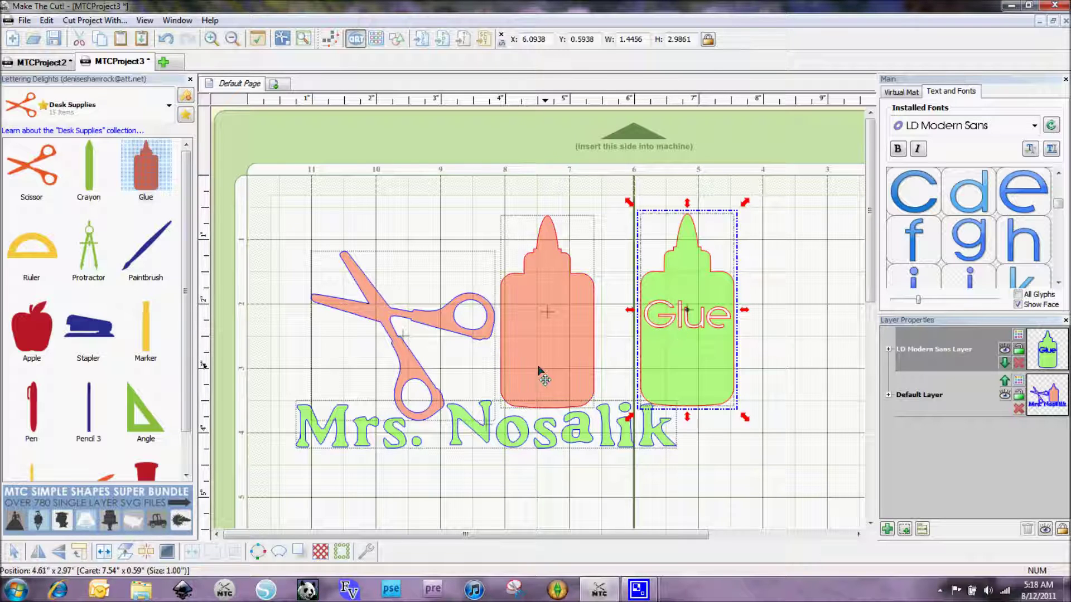
{"action": "left_click_drag", "start_coordinate": [710, 370], "coordinate": [569, 373]}
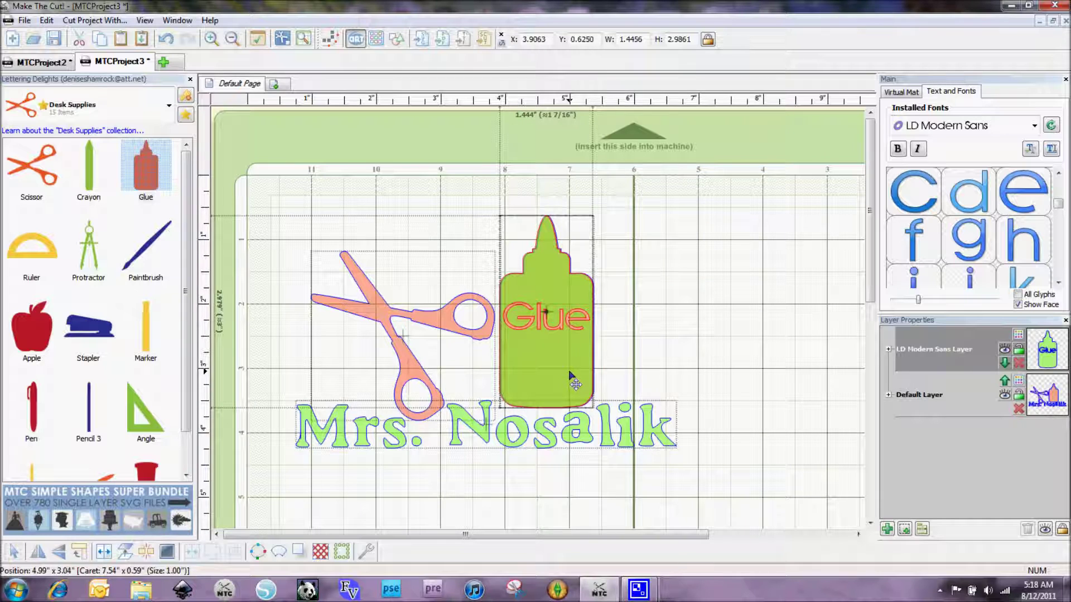
{"action": "left_click_drag", "start_coordinate": [569, 373], "coordinate": [571, 373]}
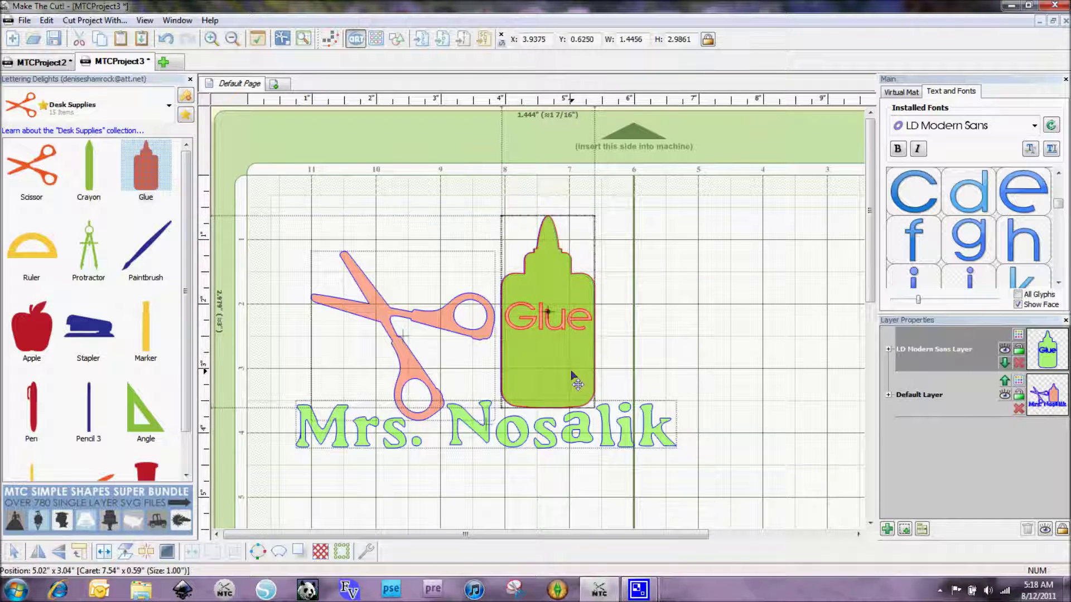
Split 'Mrs. Nosalik' into separate letters, then view the MTCProject2 reference design
{"action": "left_click", "coordinate": [692, 322]}
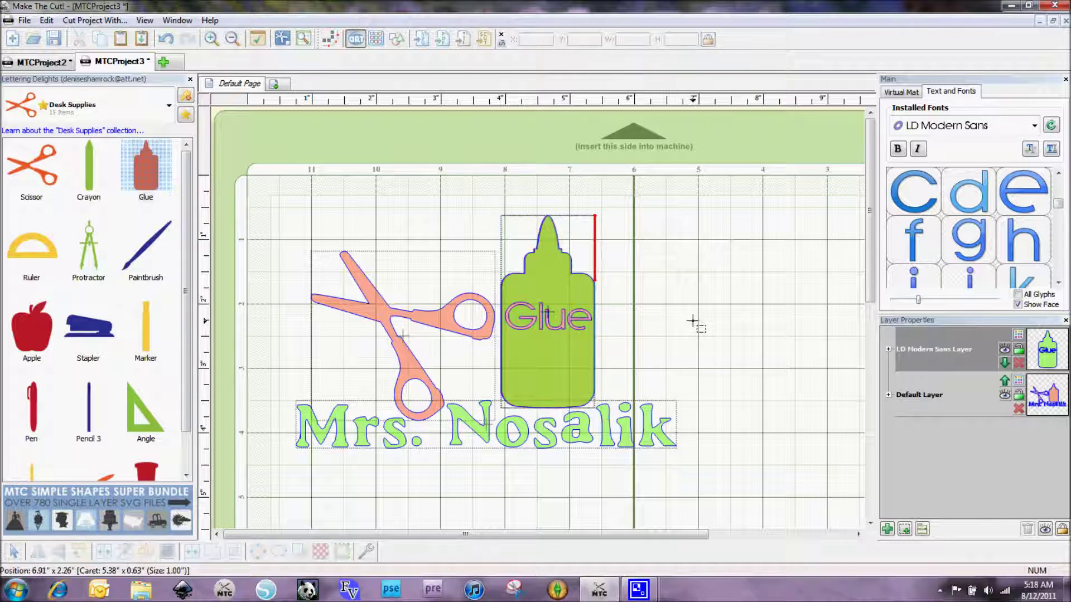
{"action": "left_click", "coordinate": [458, 438]}
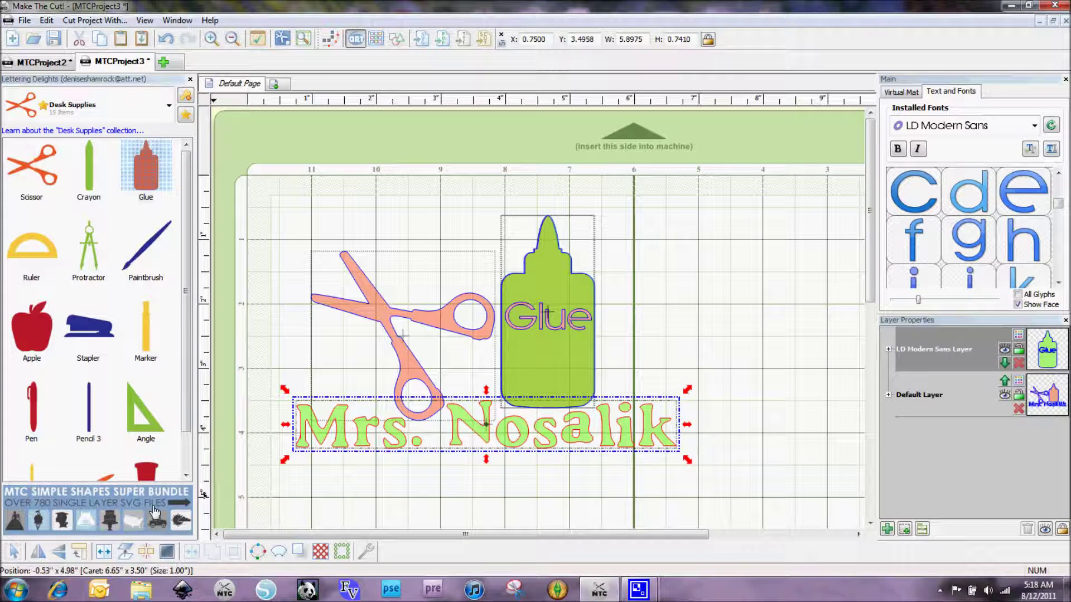
{"action": "left_click", "coordinate": [106, 555]}
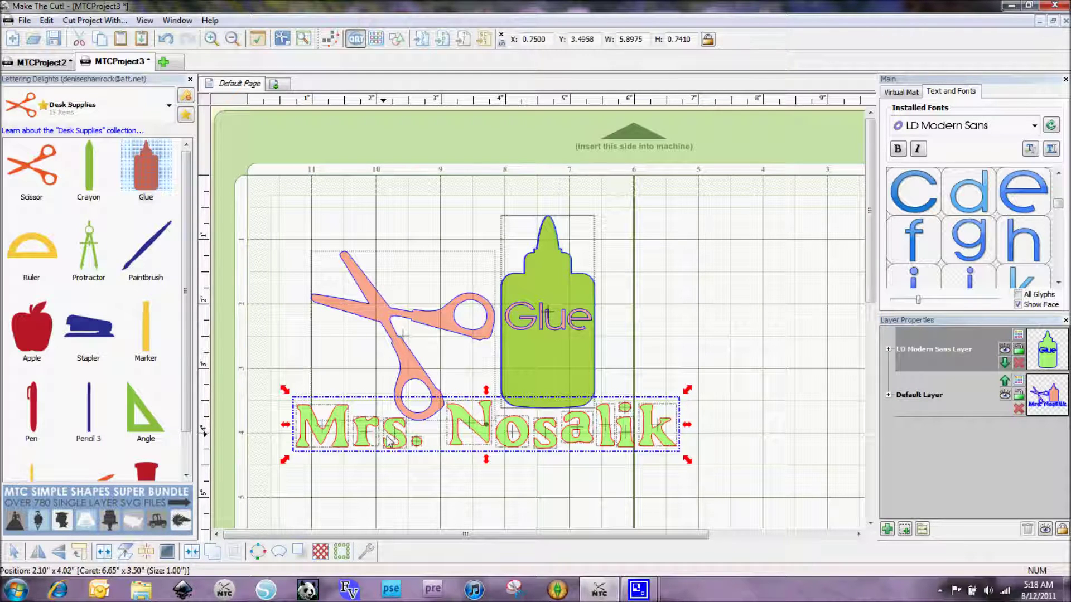
{"action": "left_click", "coordinate": [23, 68]}
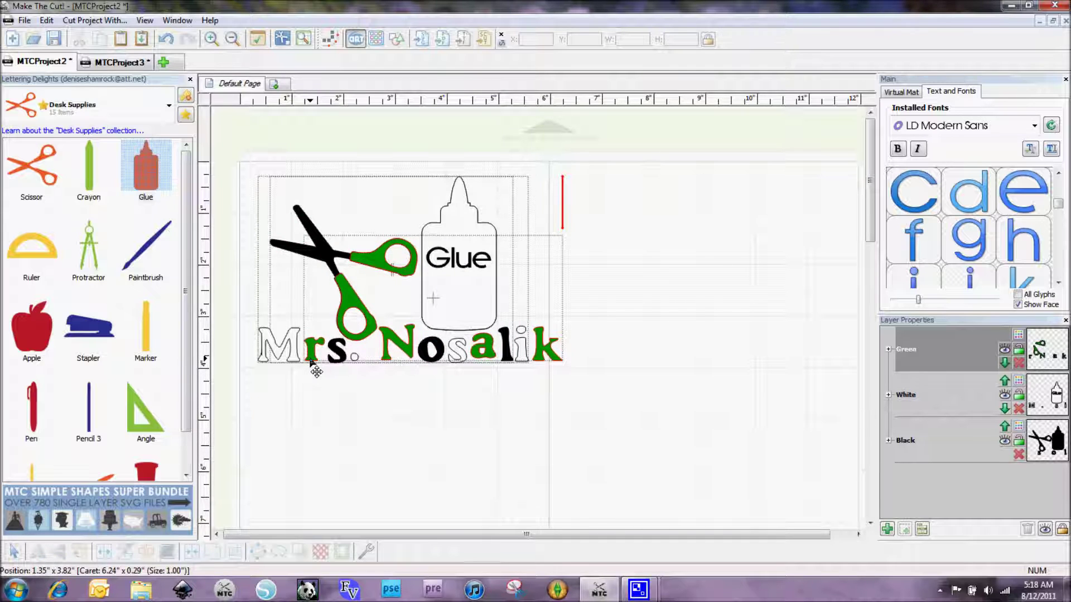
Back in MTCProject3, zoom the Virtual Mat to 210% on the scissors and clear the selection
{"action": "left_click", "coordinate": [119, 62]}
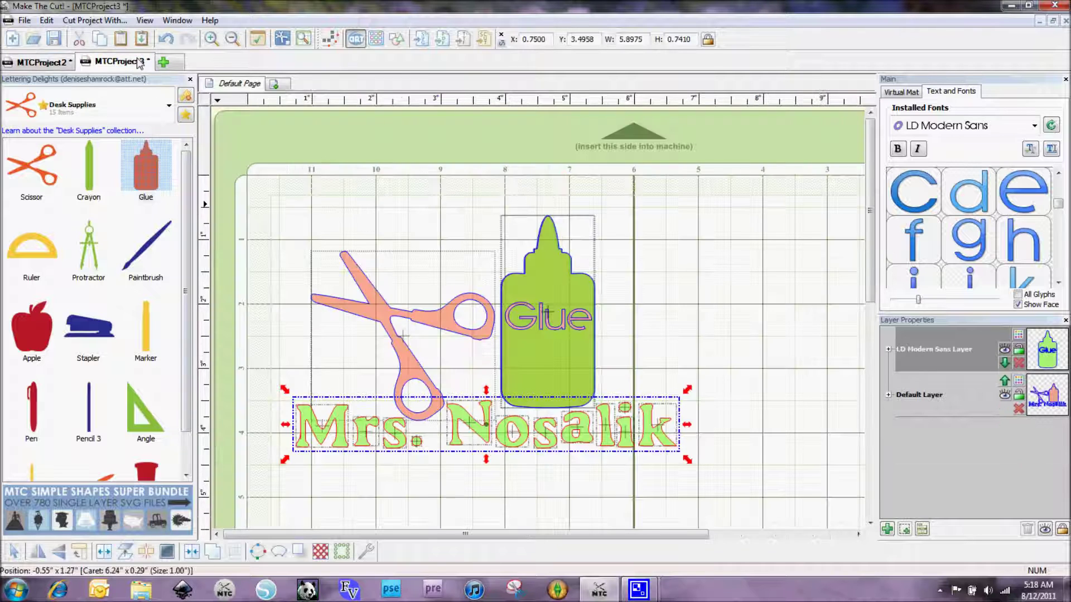
{"action": "left_click", "coordinate": [434, 322]}
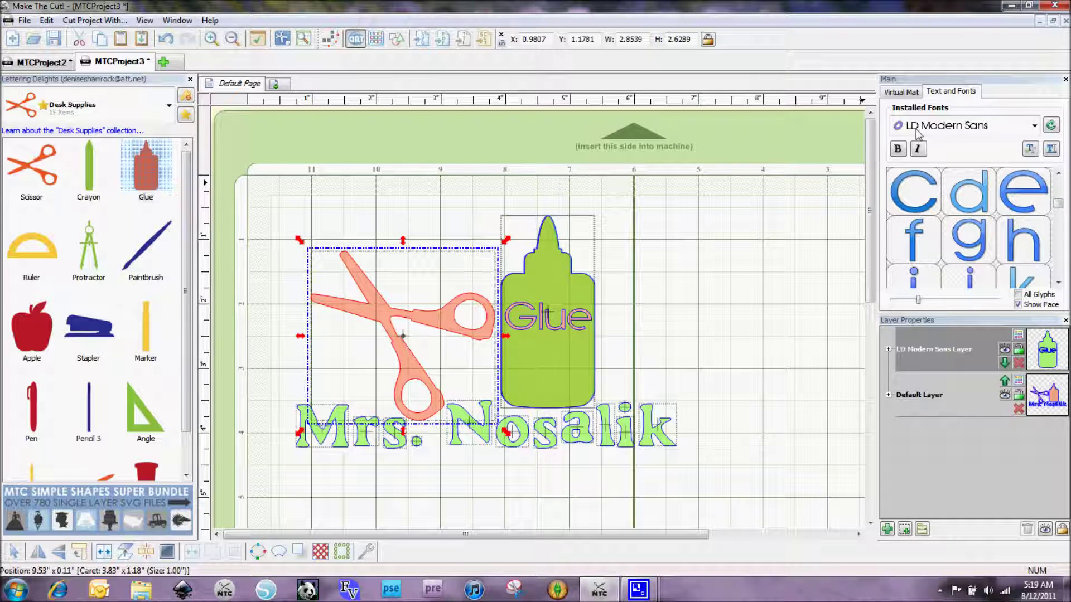
{"action": "left_click", "coordinate": [906, 91]}
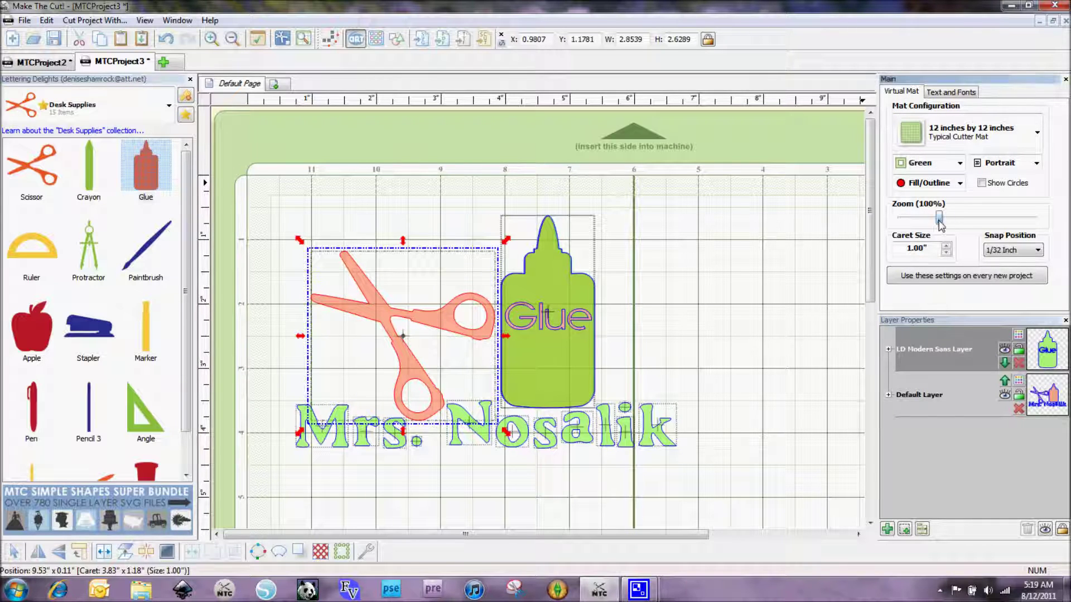
{"action": "left_click_drag", "start_coordinate": [938, 223], "coordinate": [990, 226]}
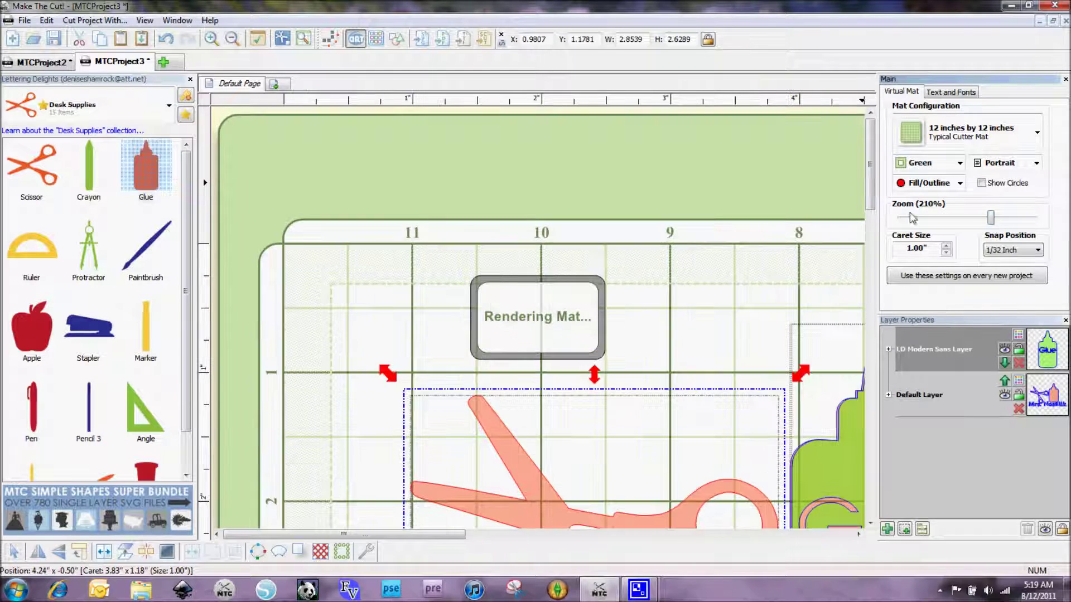
{"action": "left_click_drag", "start_coordinate": [872, 187], "coordinate": [871, 260]}
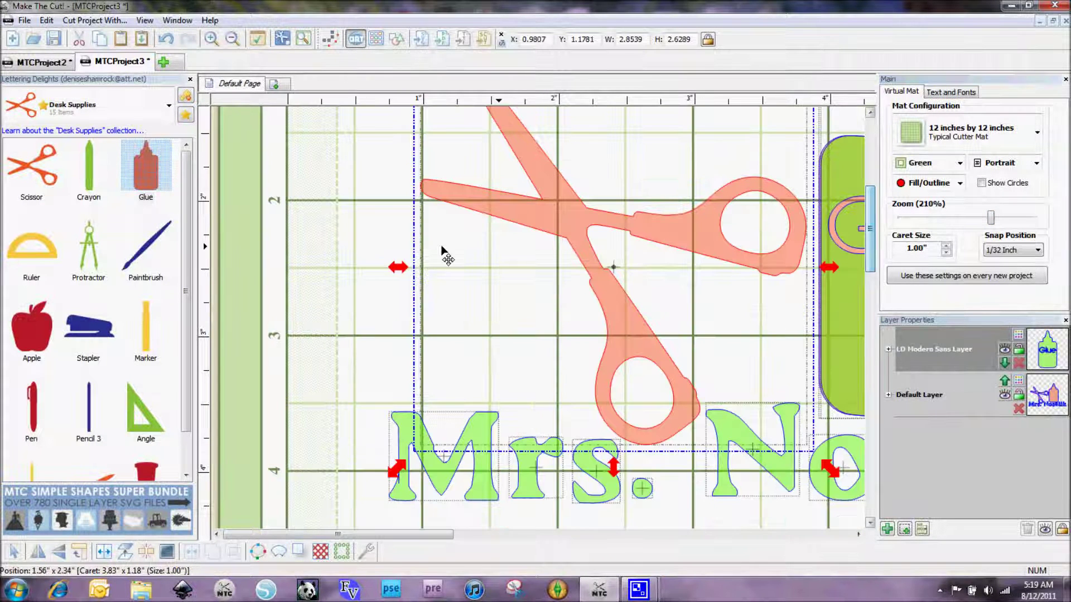
{"action": "left_click", "coordinate": [335, 262]}
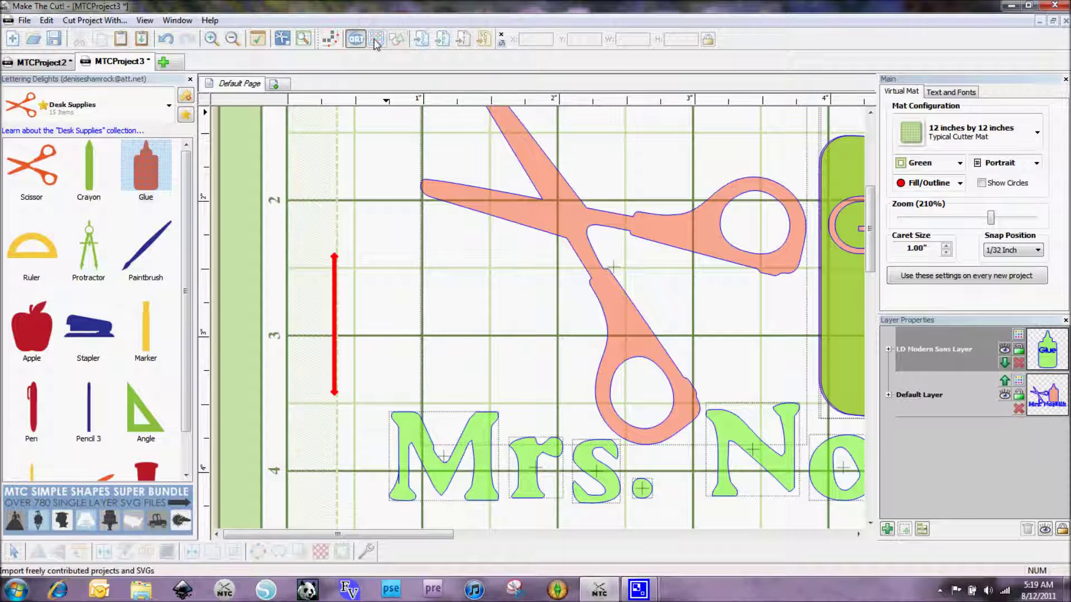
Add a rectangle from Basic Shapes and park it left of the scissors
{"action": "left_click", "coordinate": [396, 40]}
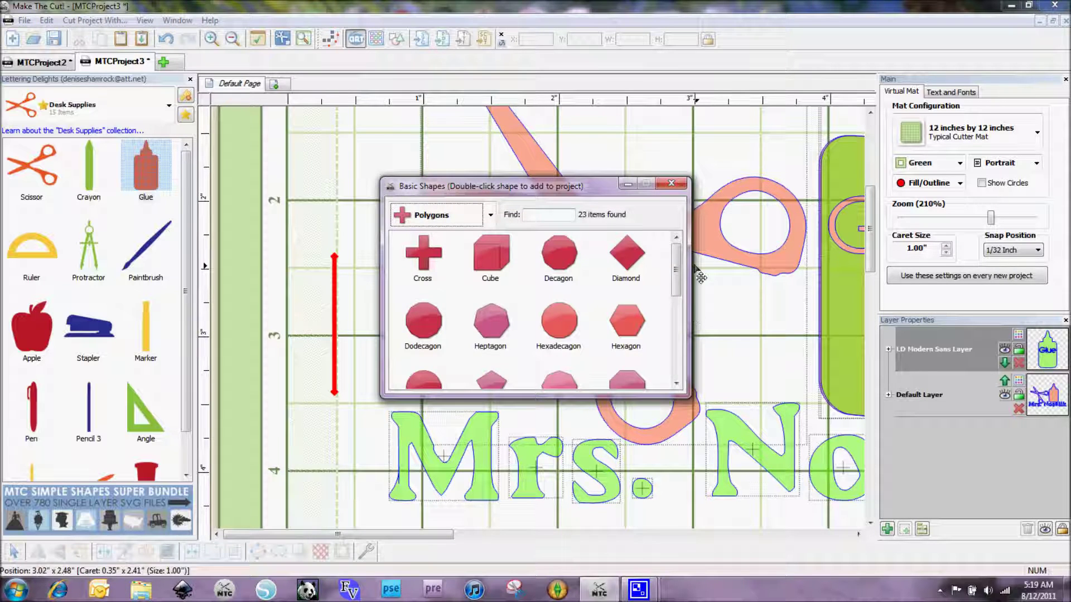
{"action": "left_click_drag", "start_coordinate": [679, 262], "coordinate": [640, 316]}
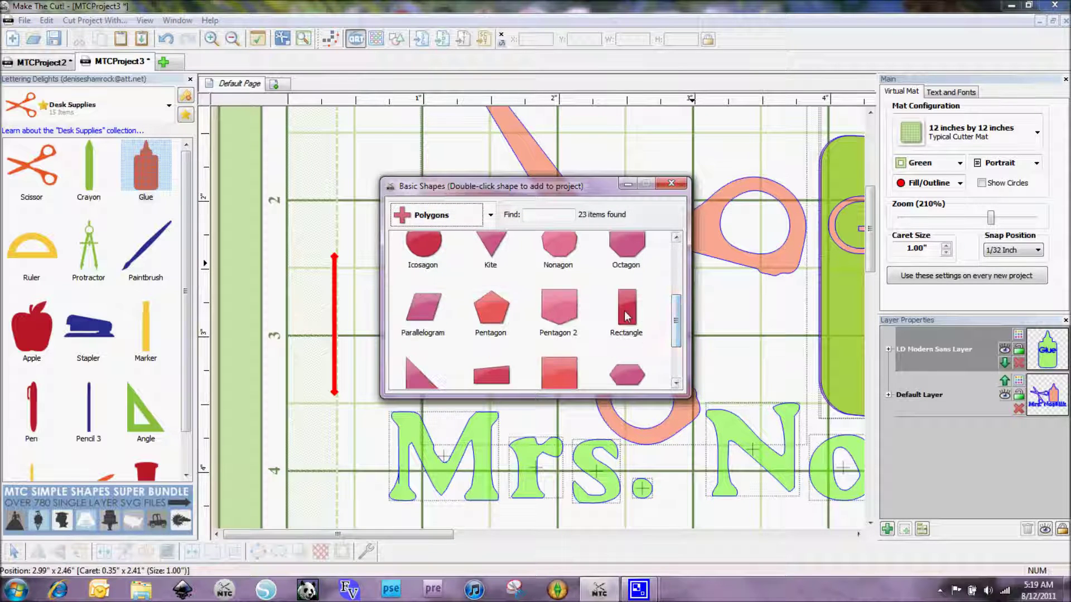
{"action": "double_click", "coordinate": [627, 317]}
{"action": "left_click", "coordinate": [682, 185]}
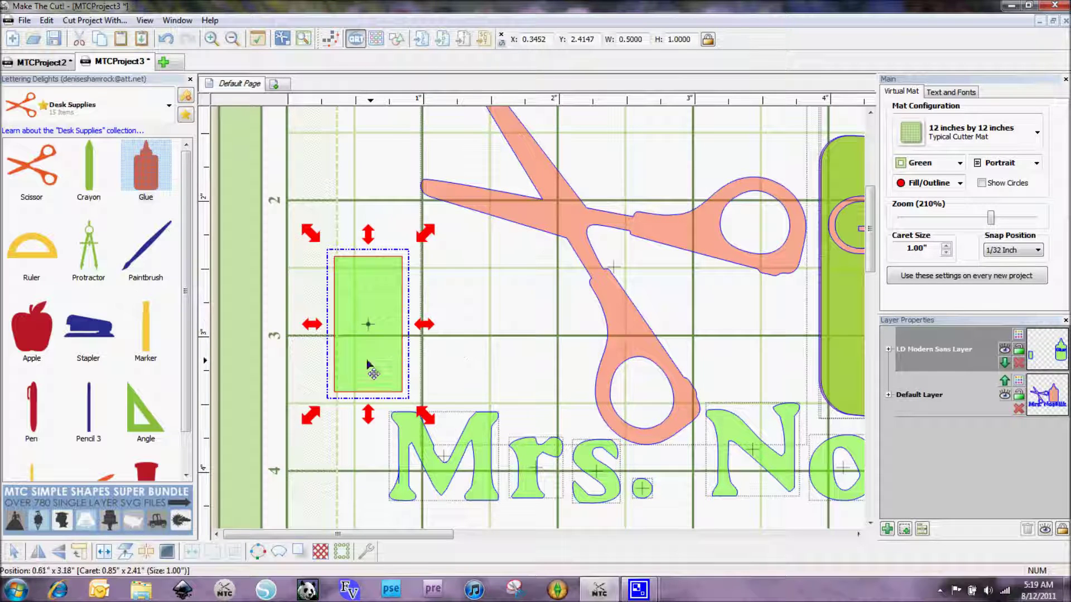
{"action": "left_click_drag", "start_coordinate": [371, 343], "coordinate": [598, 214]}
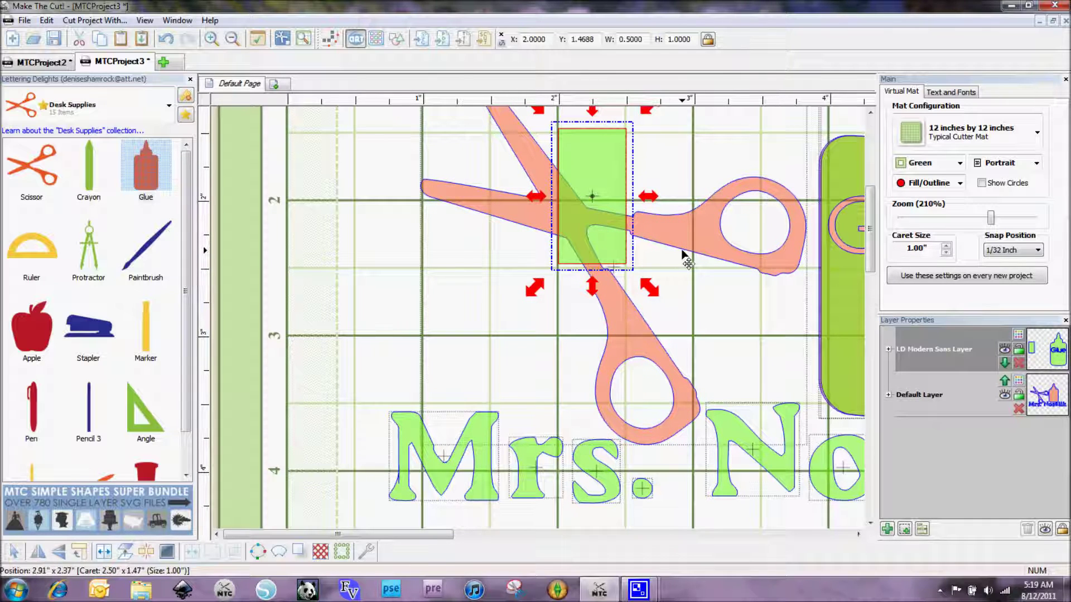
{"action": "left_click_drag", "start_coordinate": [597, 232], "coordinate": [357, 321]}
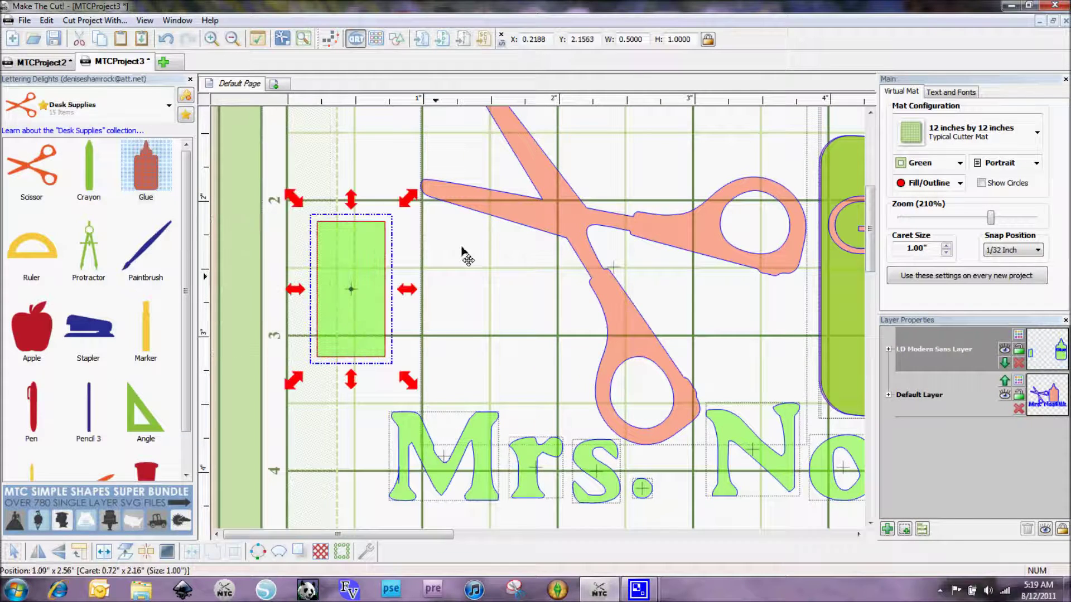
Copy the scissors and Paste In Place to stack a second copy on top
{"action": "left_click", "coordinate": [544, 214]}
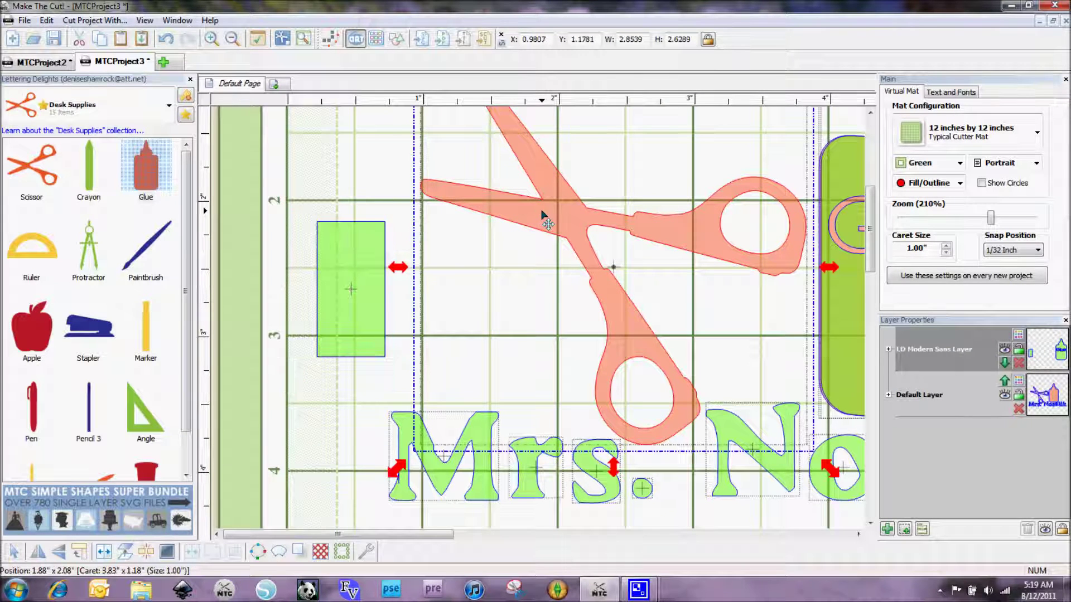
{"action": "left_click", "coordinate": [47, 20]}
{"action": "left_click", "coordinate": [68, 86]}
{"action": "left_click", "coordinate": [47, 20]}
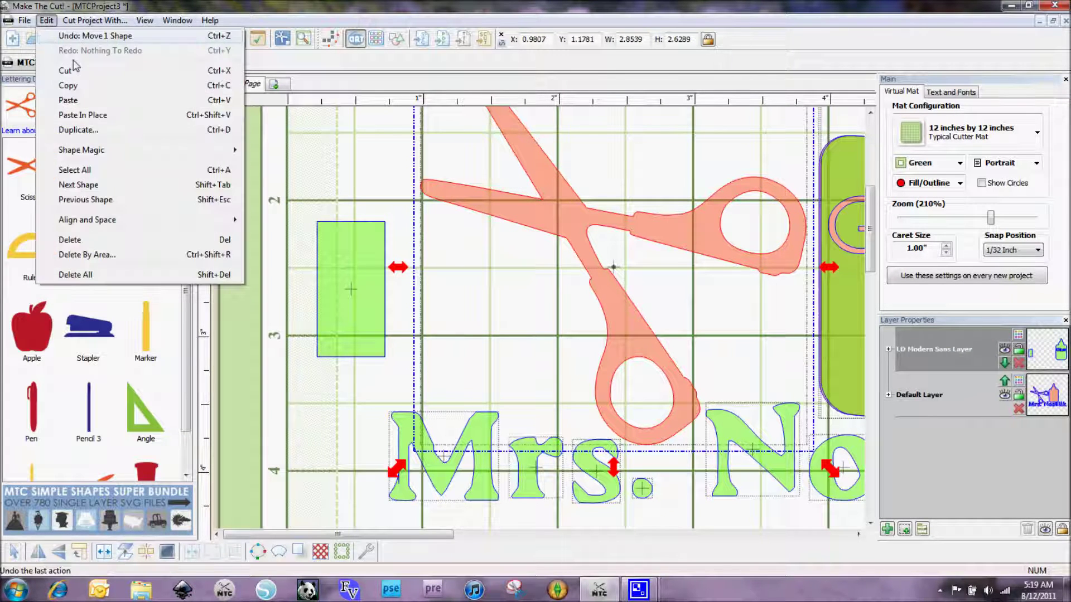
{"action": "left_click", "coordinate": [97, 115]}
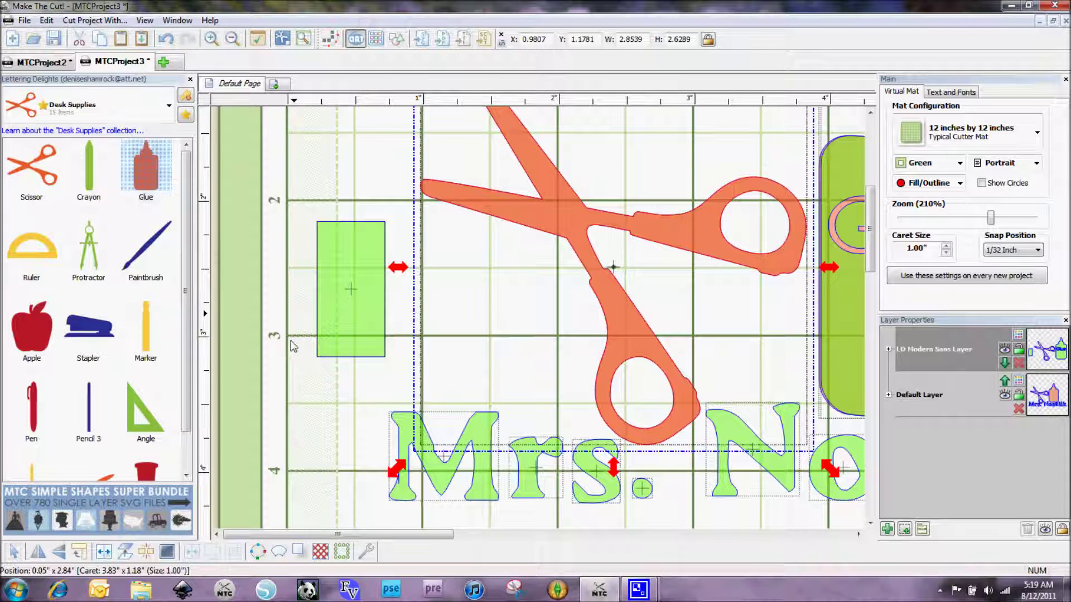
{"action": "left_click", "coordinate": [347, 411]}
Position and slightly tilt the rectangle across the blades near the pivot, then select it with the scissors
{"action": "left_click_drag", "start_coordinate": [336, 293], "coordinate": [587, 186]}
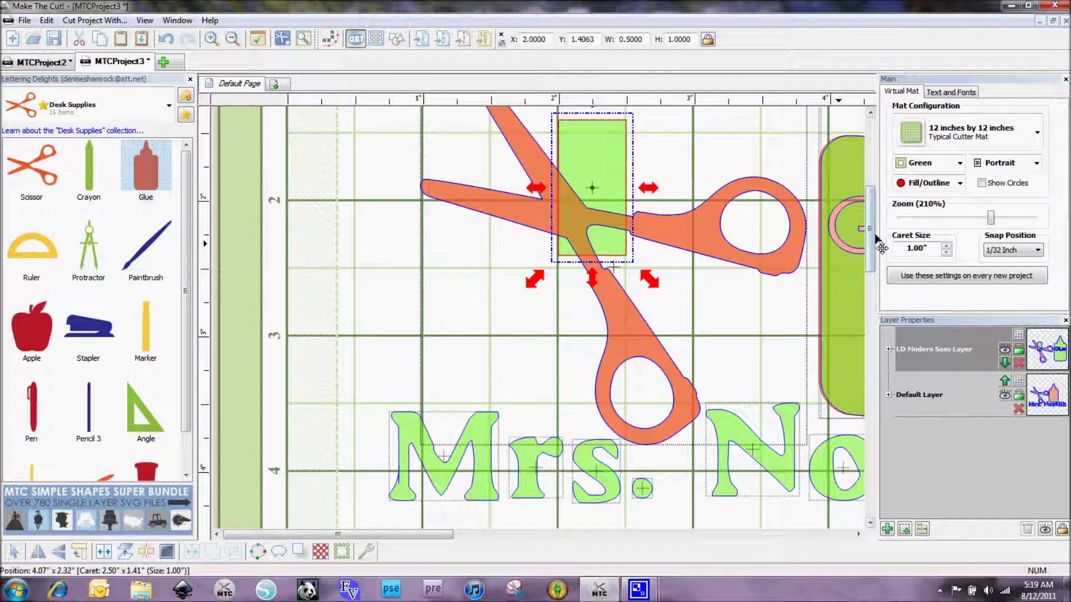
{"action": "scroll", "coordinate": [878, 245], "scroll_direction": "up", "scroll_amount": 2}
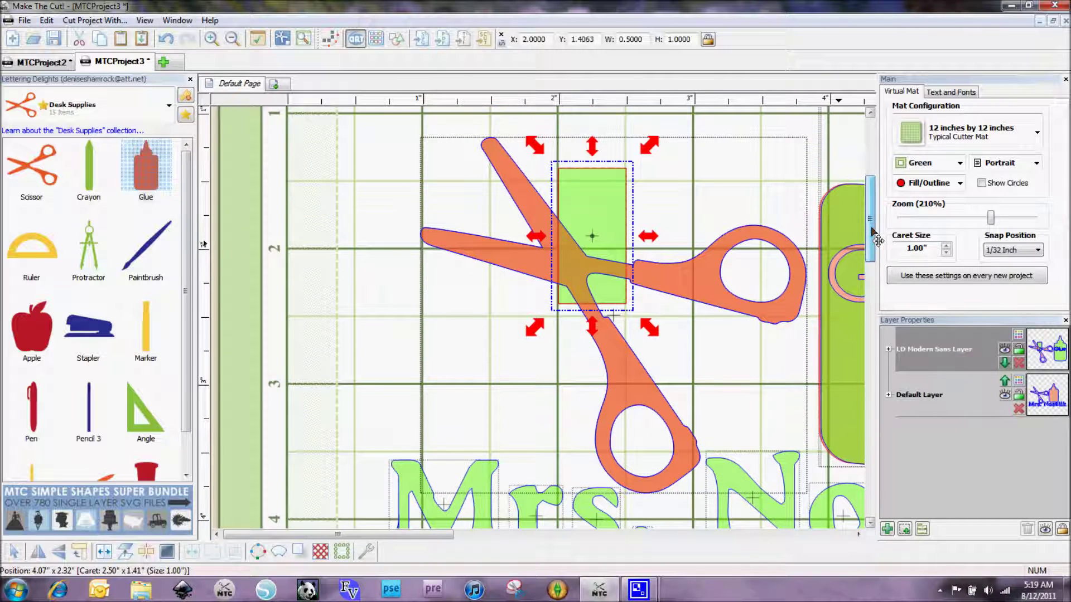
{"action": "left_click", "coordinate": [611, 215]}
{"action": "left_click_drag", "start_coordinate": [646, 153], "coordinate": [658, 166]}
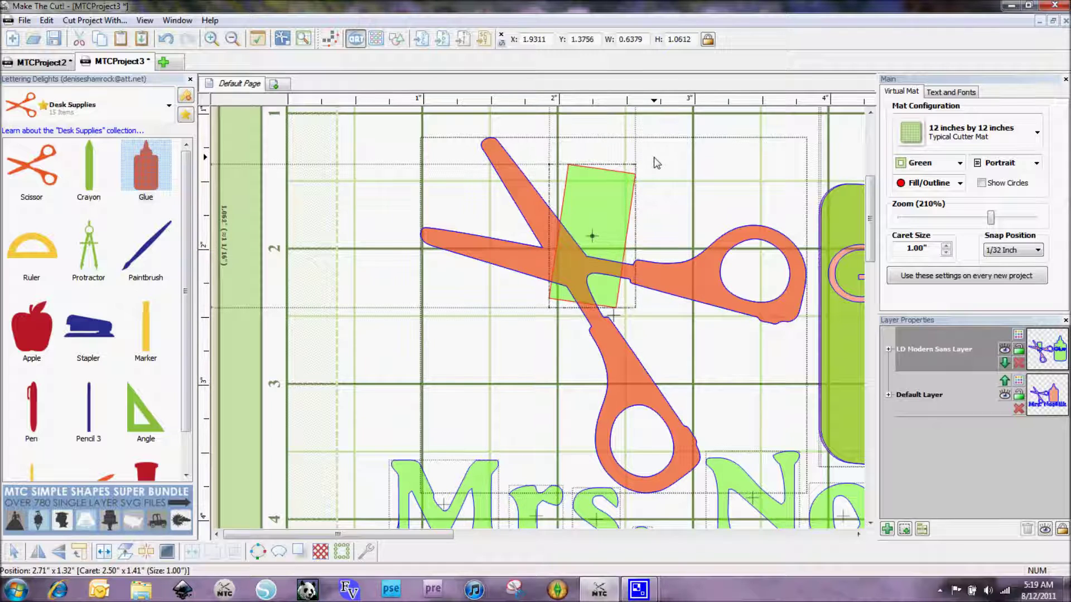
{"action": "left_click_drag", "start_coordinate": [619, 232], "coordinate": [627, 235]}
{"action": "left_click_drag", "start_coordinate": [664, 151], "coordinate": [670, 155]}
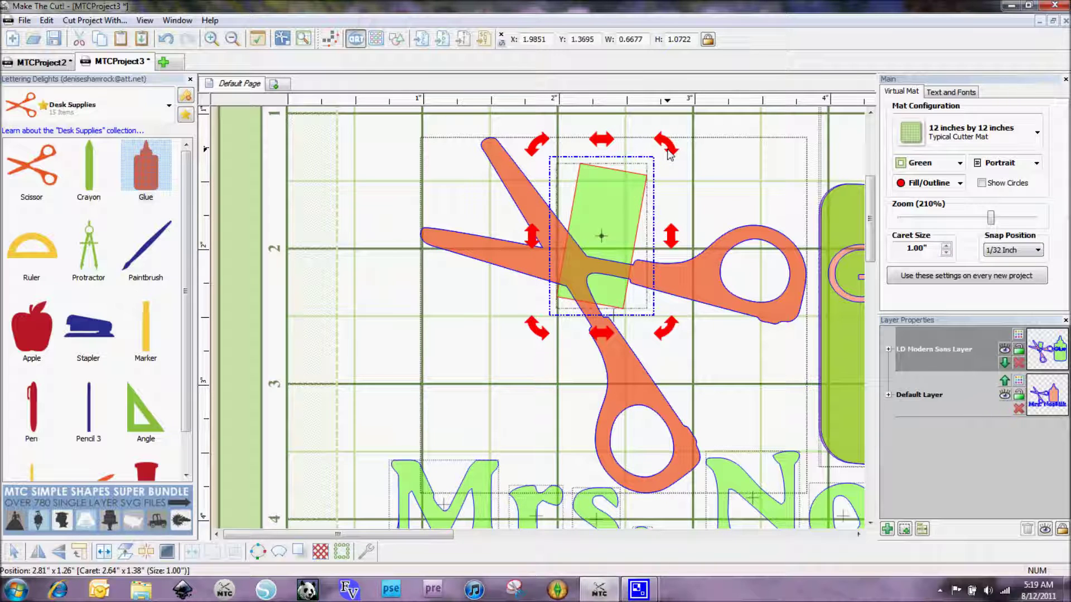
{"action": "key", "text": "Right"}
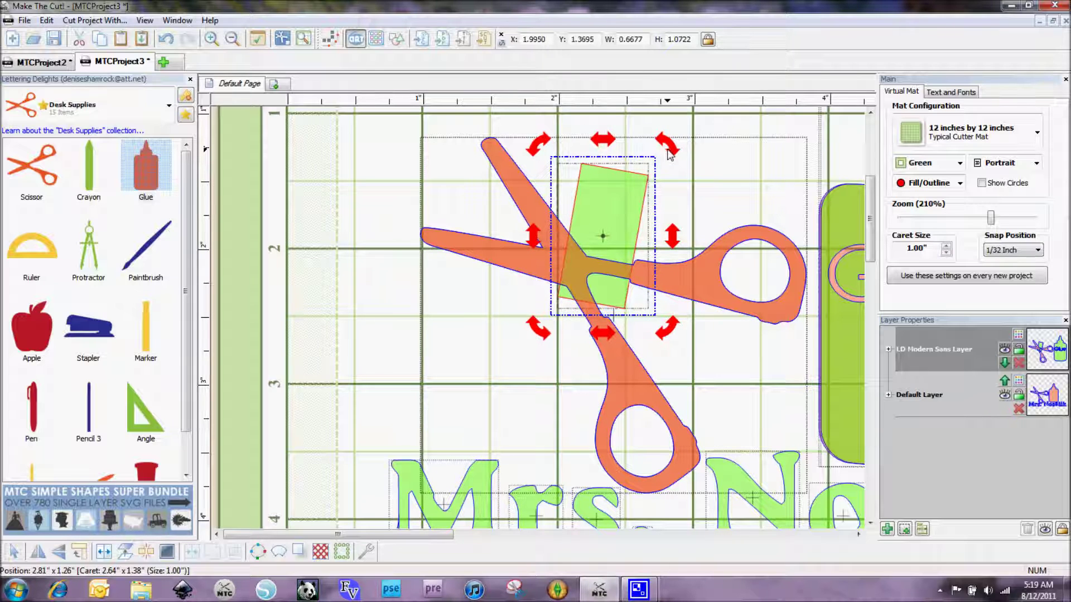
{"action": "left_click_drag", "start_coordinate": [669, 150], "coordinate": [671, 151]}
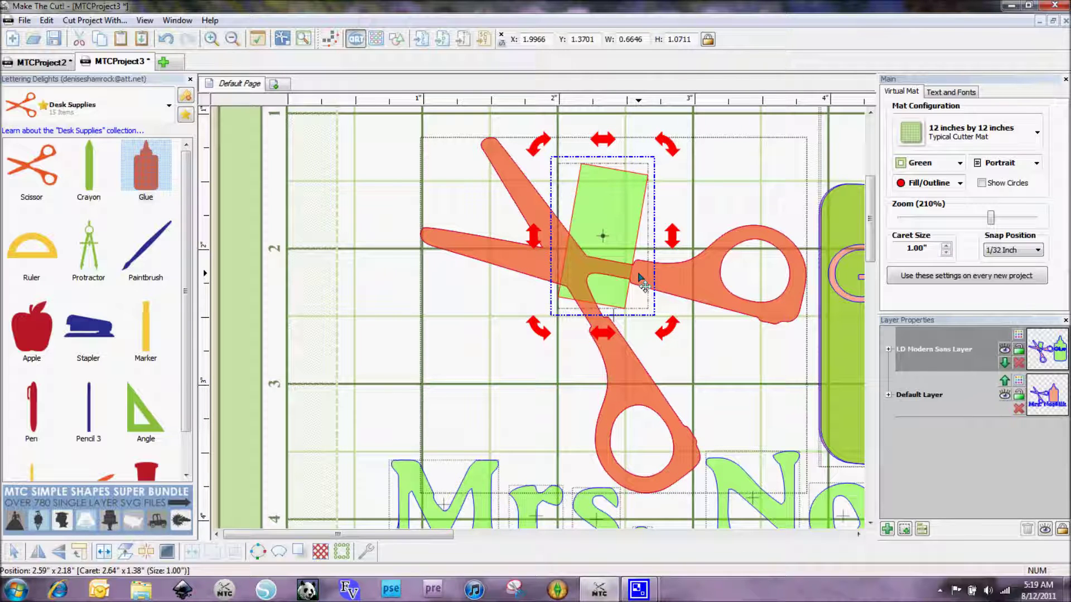
{"action": "left_click", "coordinate": [697, 270]}
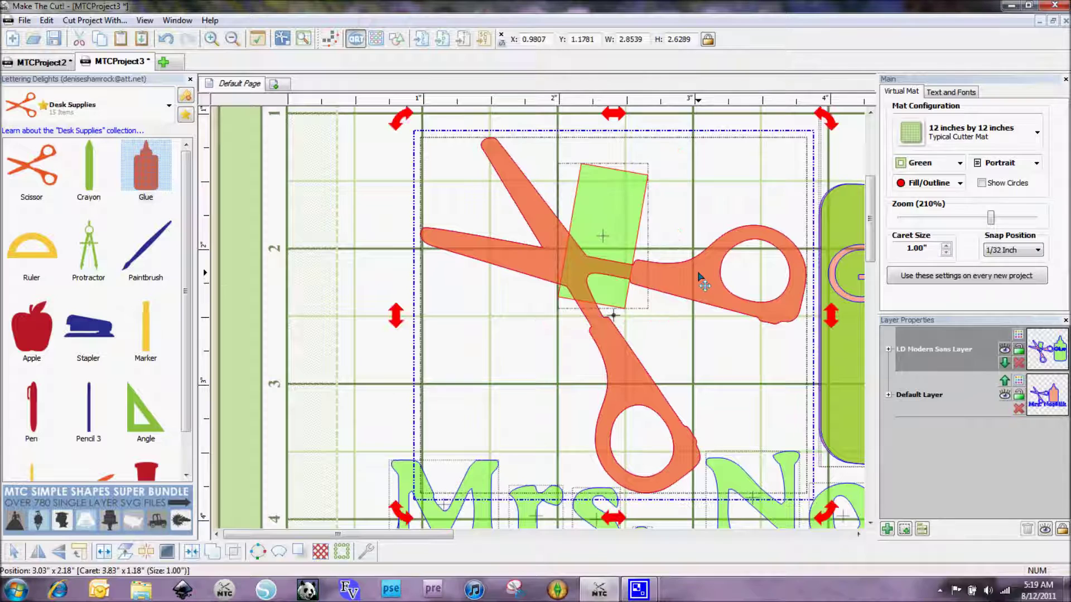
Subtract the rectangle from the top scissors copy using Boolean Join's A-B Difference mode
{"action": "left_click", "coordinate": [235, 552]}
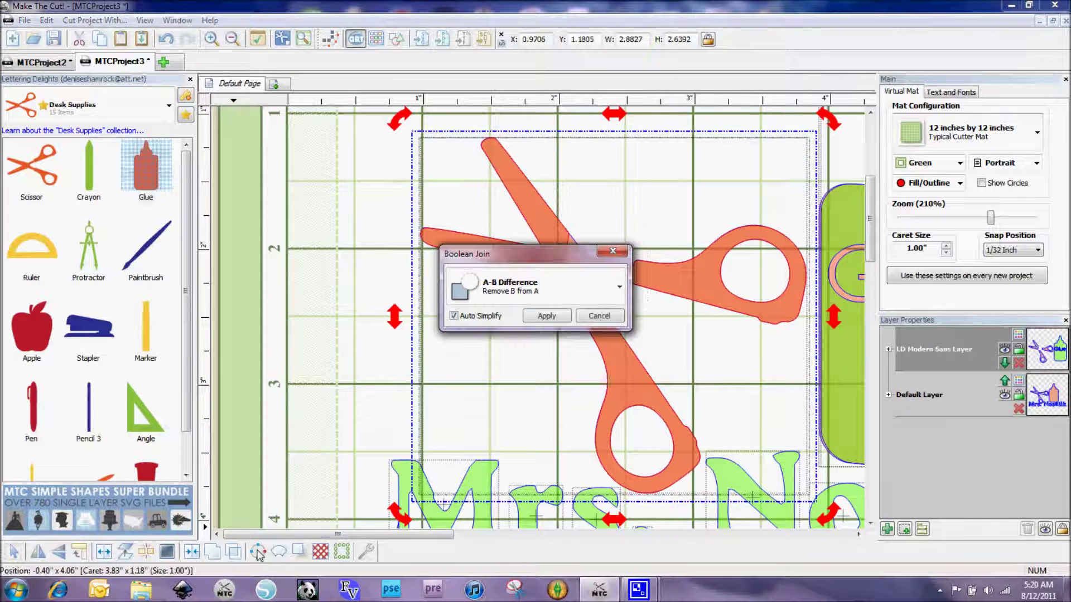
{"action": "left_click", "coordinate": [614, 290]}
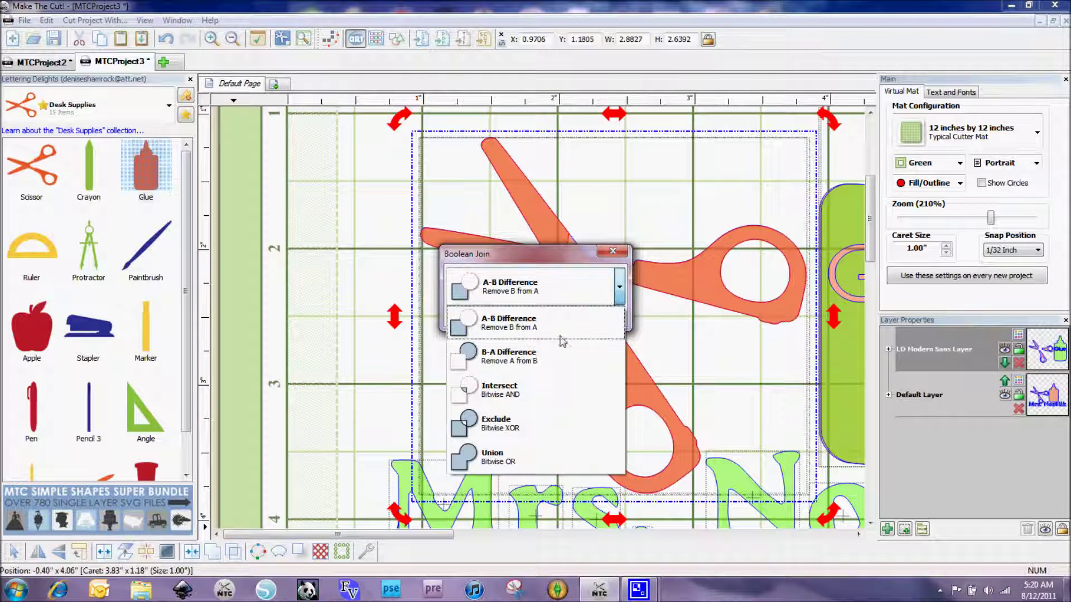
{"action": "left_click", "coordinate": [552, 352]}
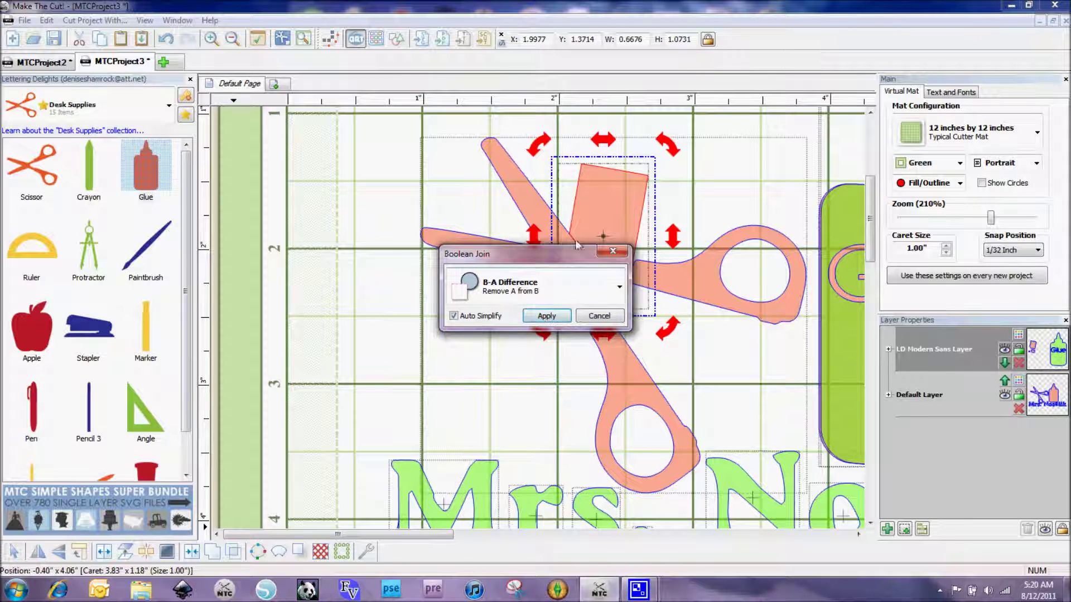
{"action": "left_click_drag", "start_coordinate": [564, 255], "coordinate": [530, 334]}
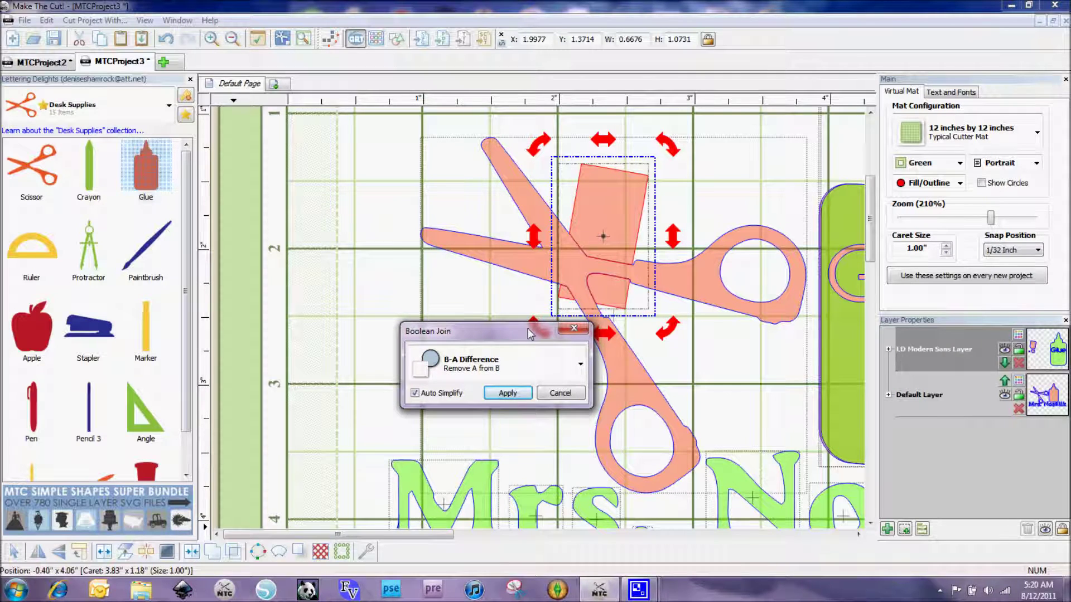
{"action": "left_click", "coordinate": [580, 366]}
{"action": "left_click", "coordinate": [510, 401]}
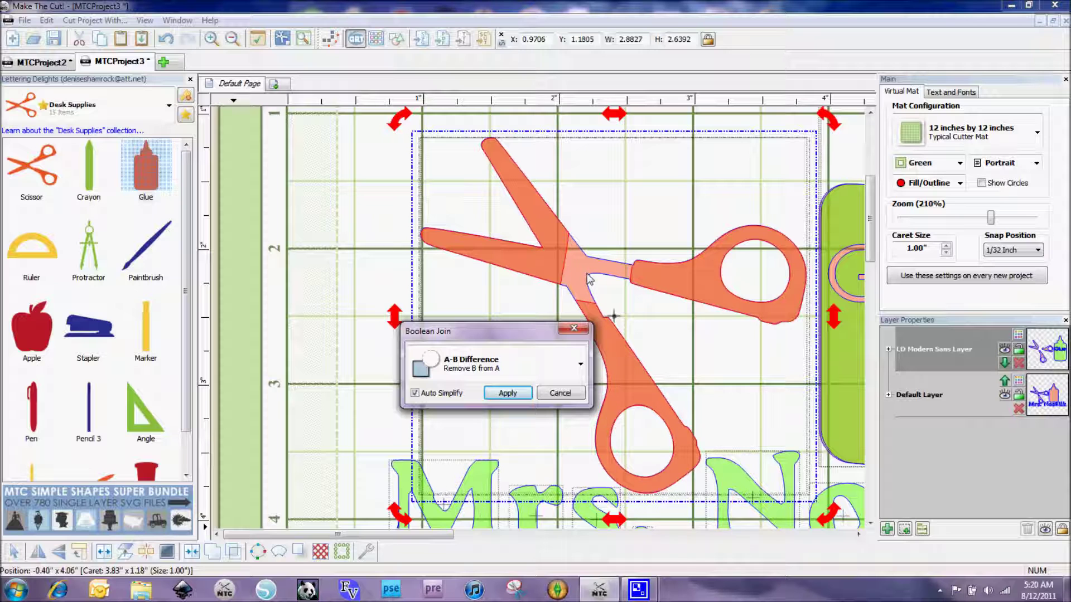
{"action": "left_click", "coordinate": [507, 393]}
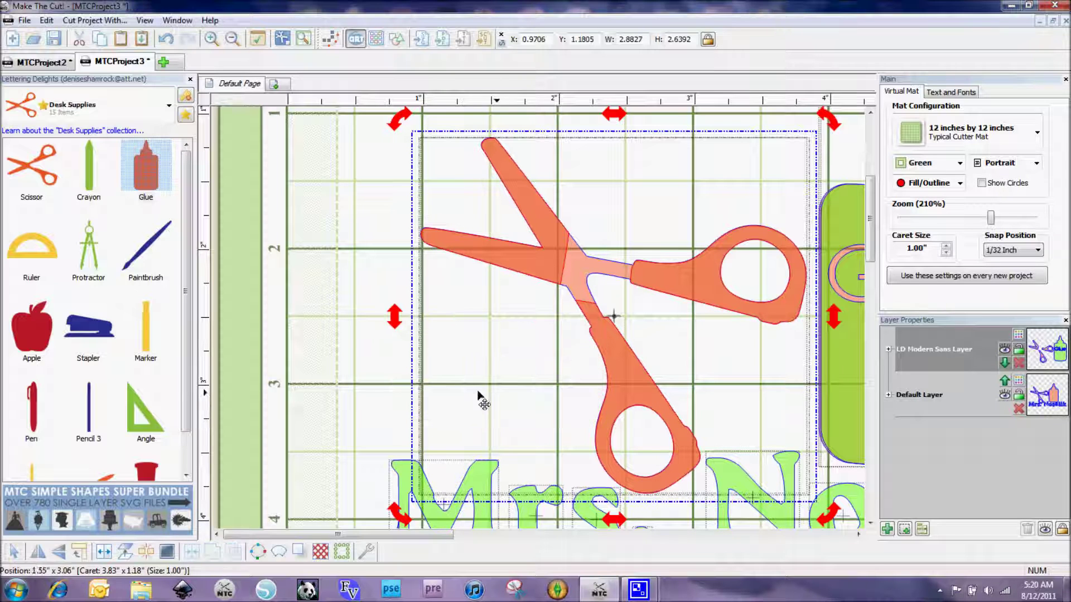
{"action": "left_click", "coordinate": [351, 281]}
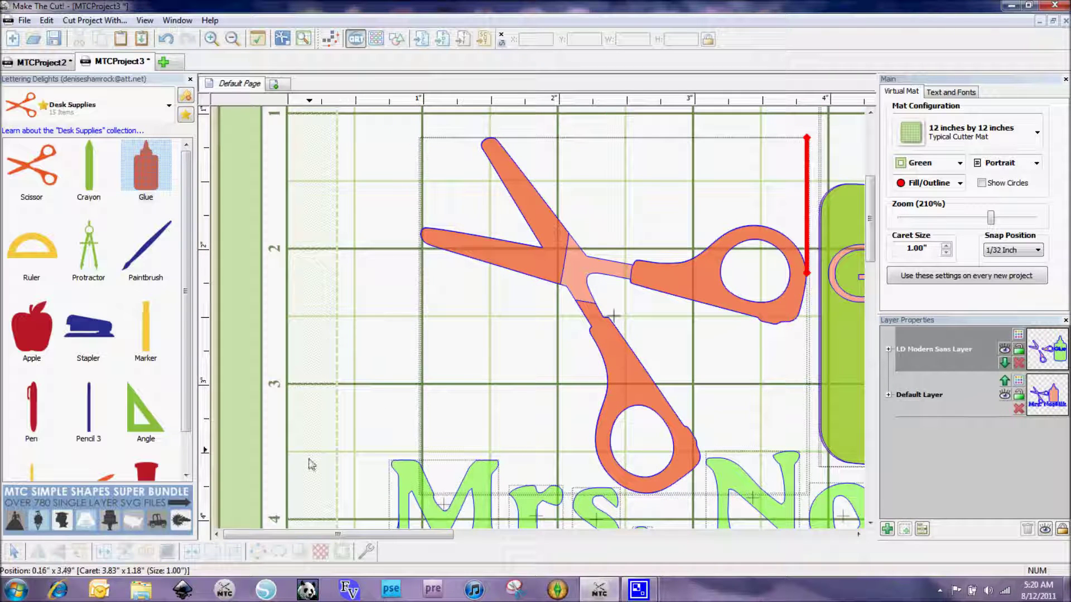
Add a new rectangle from the Basic Shapes library
{"action": "left_click", "coordinate": [345, 287]}
{"action": "left_click", "coordinate": [397, 39]}
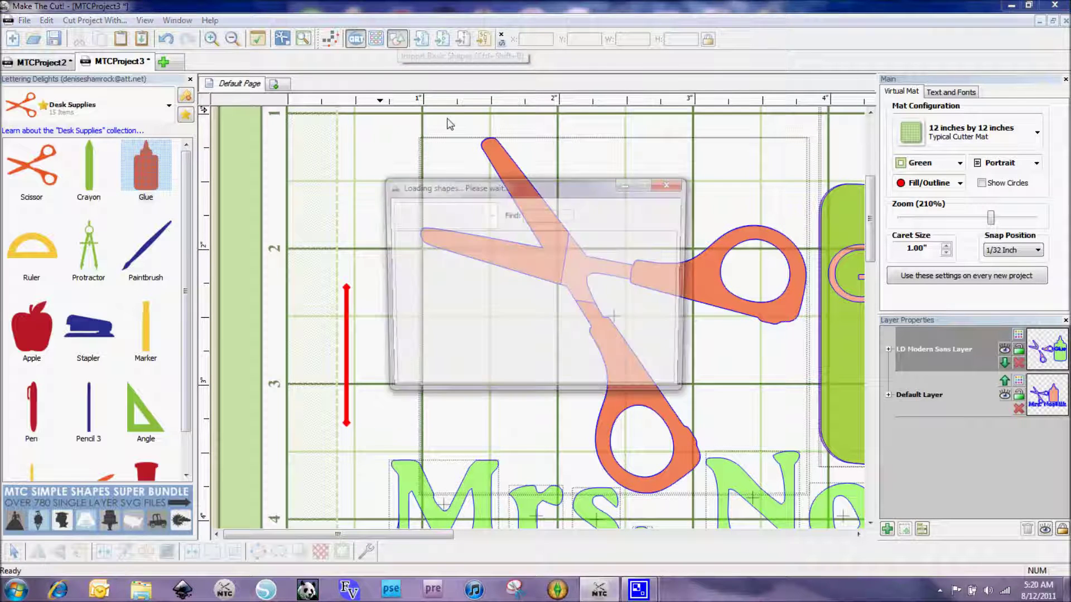
{"action": "scroll", "coordinate": [626, 319], "scroll_direction": "down", "scroll_amount": 4}
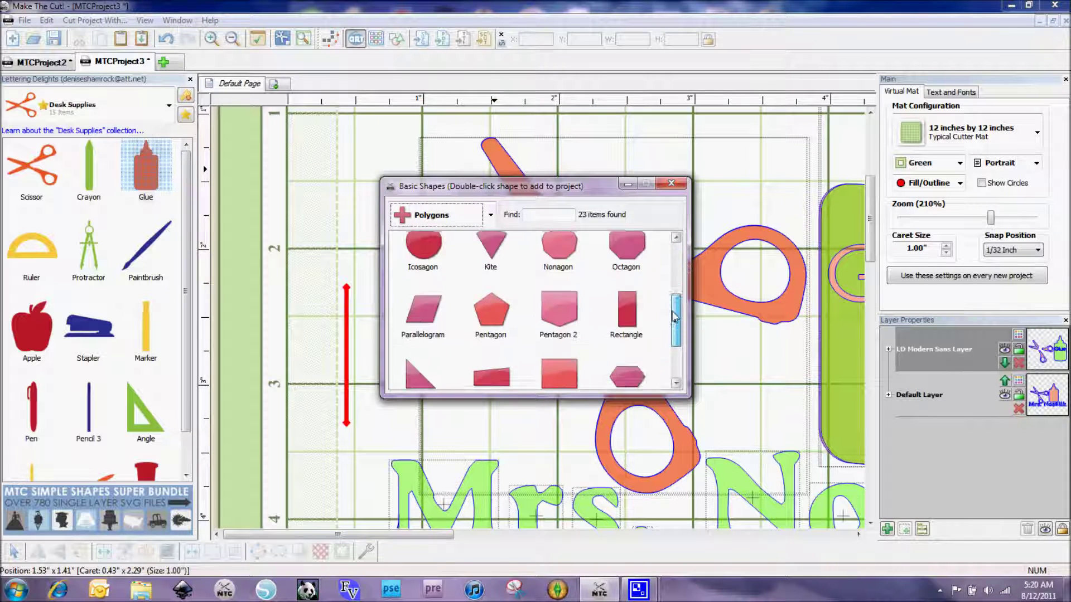
{"action": "double_click", "coordinate": [627, 311]}
{"action": "left_click", "coordinate": [670, 184]}
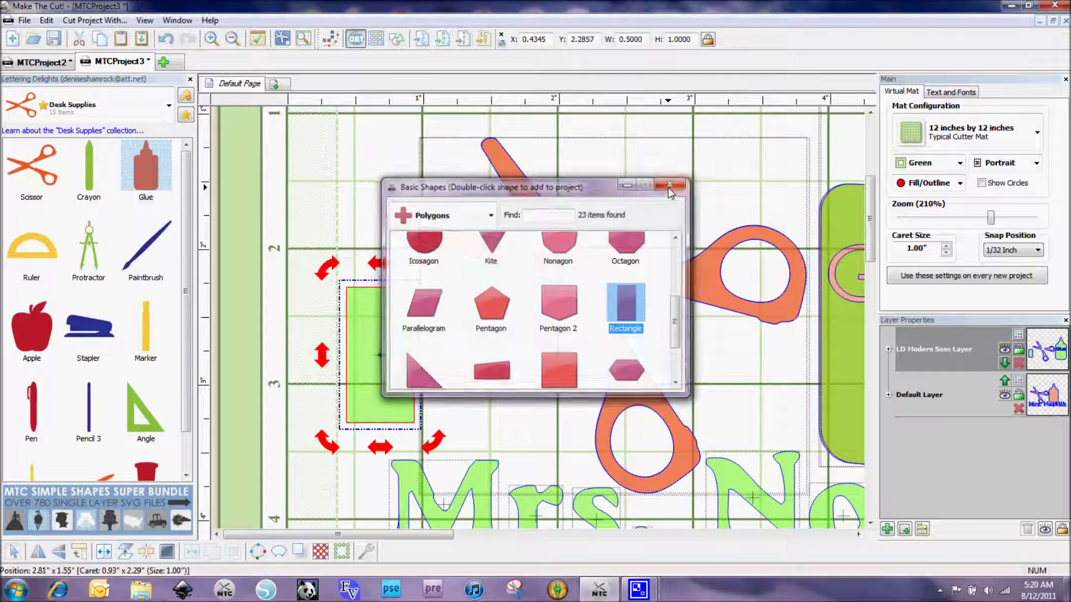
Rotate the rectangle about 30° and nudge it to roughly X 1.26, Y 2.07 in over the blades
{"action": "left_click_drag", "start_coordinate": [434, 269], "coordinate": [586, 329]}
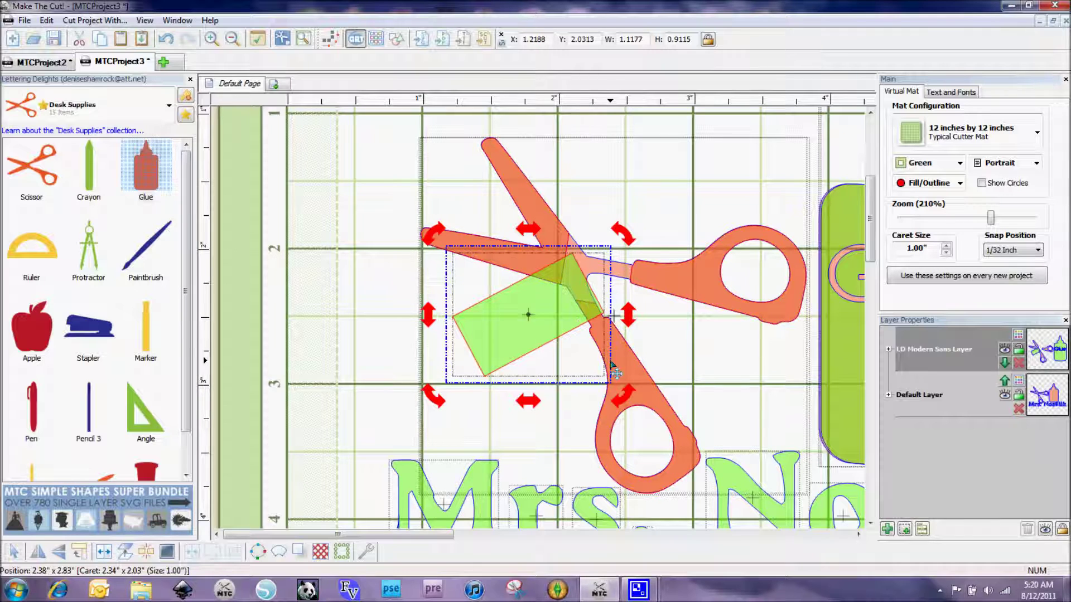
{"action": "left_click_drag", "start_coordinate": [627, 239], "coordinate": [626, 239]}
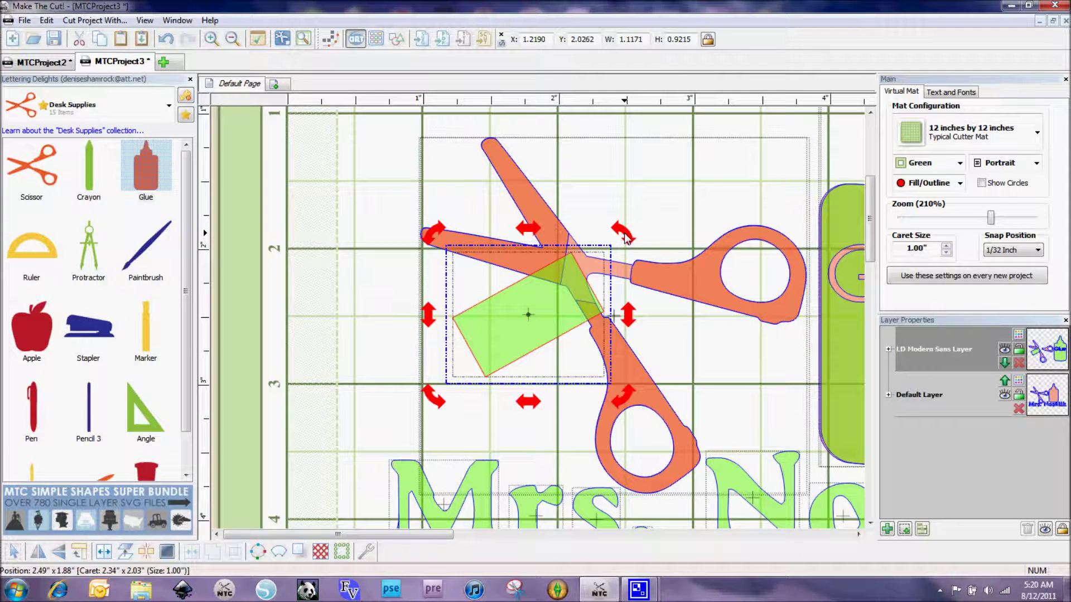
{"action": "key", "text": "Right"}
{"action": "key", "text": "Down"}
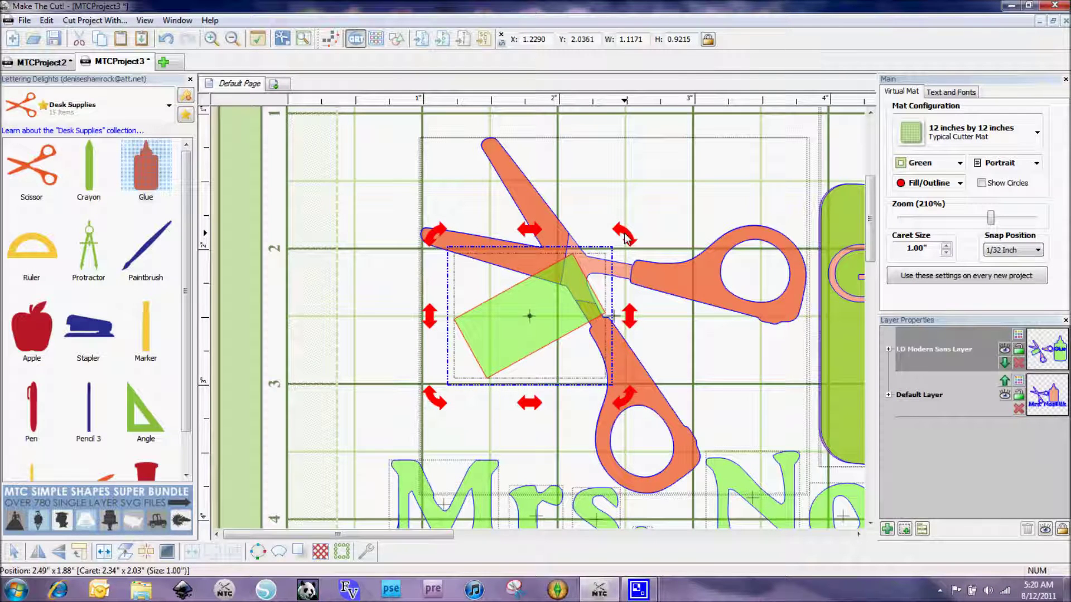
{"action": "key", "text": "Down"}
{"action": "key", "text": "Down"}
{"action": "key", "text": "Down"}
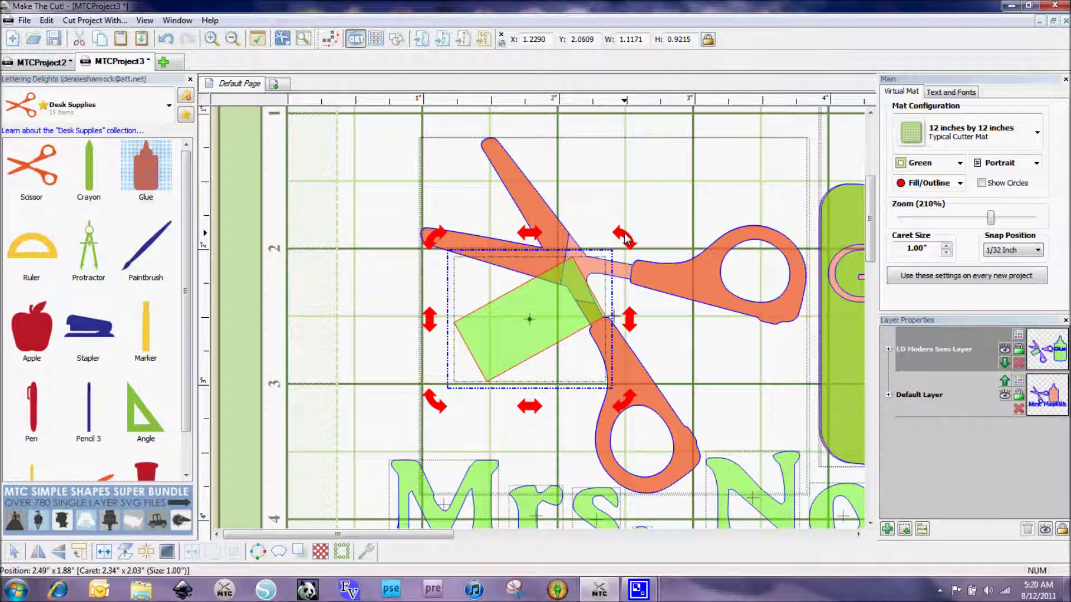
{"action": "left_click_drag", "start_coordinate": [626, 239], "coordinate": [623, 233]}
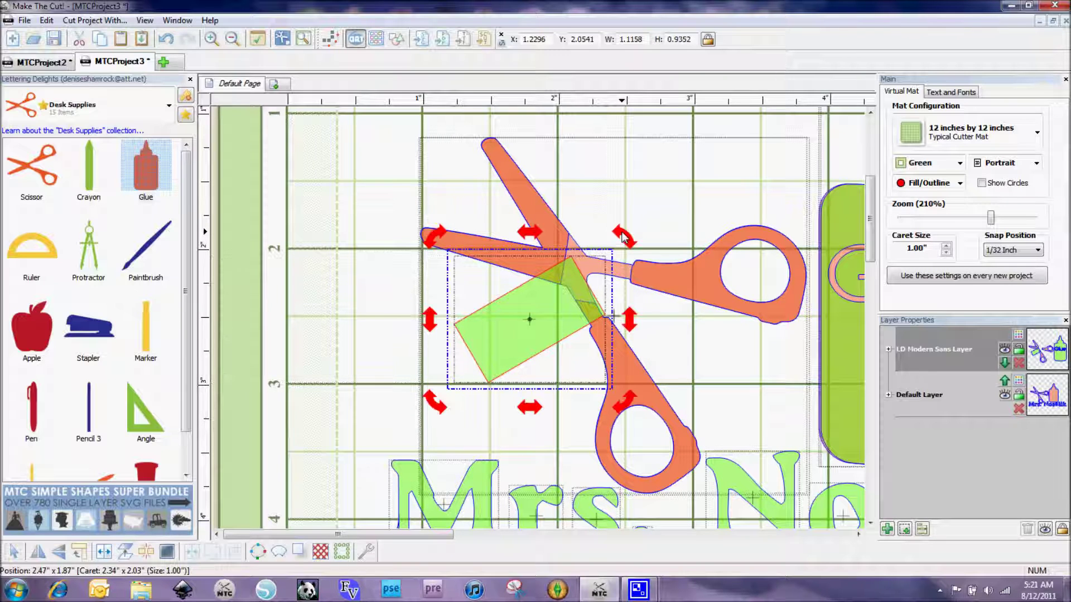
{"action": "key", "text": "Right"}
{"action": "key", "text": "Down"}
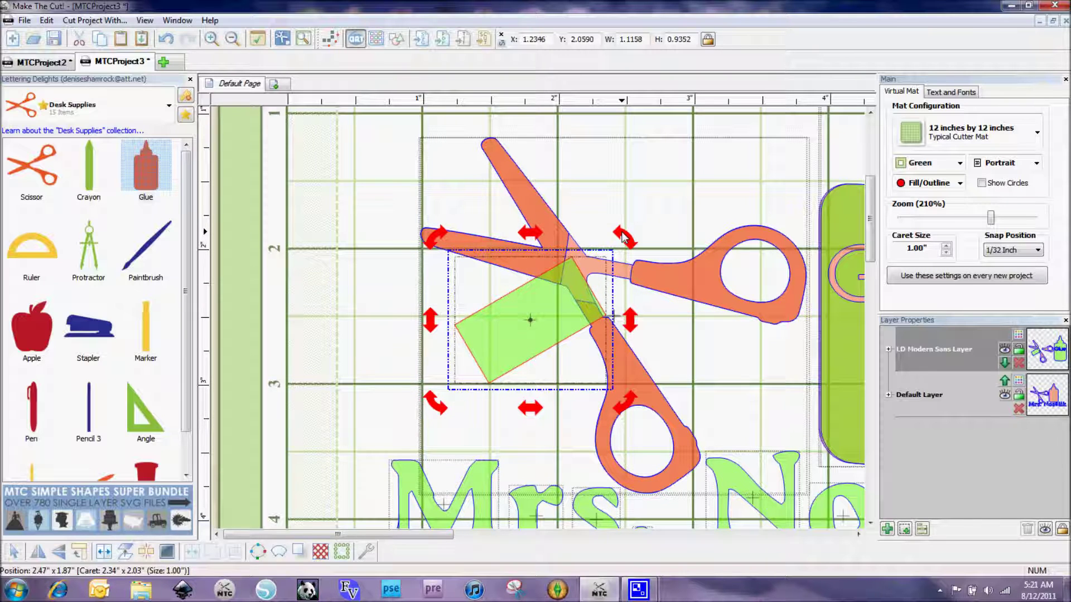
{"action": "left_click_drag", "start_coordinate": [624, 237], "coordinate": [621, 237]}
{"action": "key", "text": "Right"}
{"action": "key", "text": "Down"}
{"action": "key", "text": "Down"}
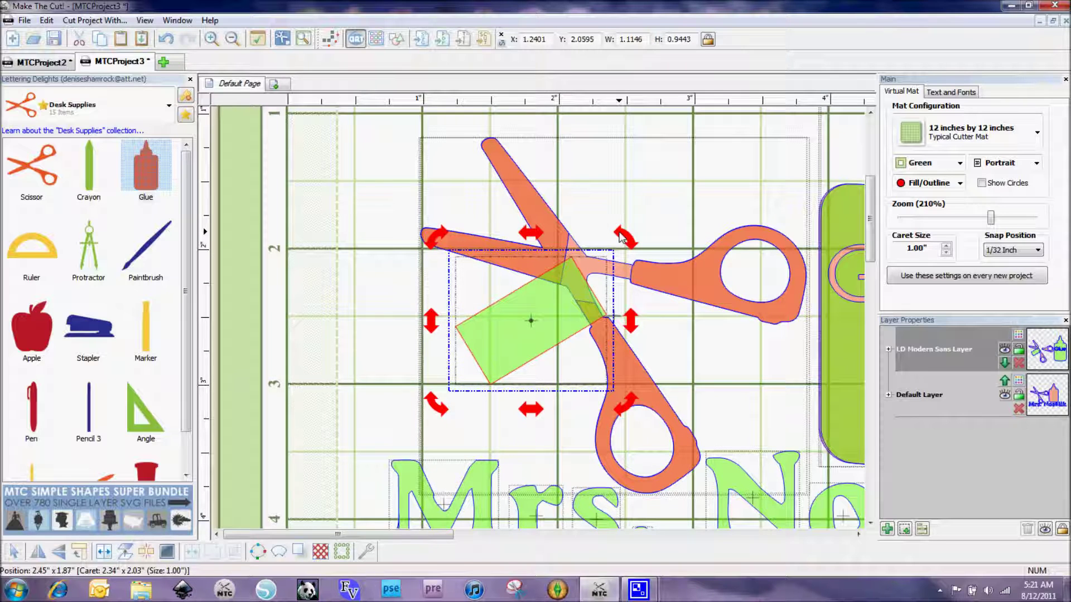
{"action": "left_click_drag", "start_coordinate": [620, 234], "coordinate": [616, 233]}
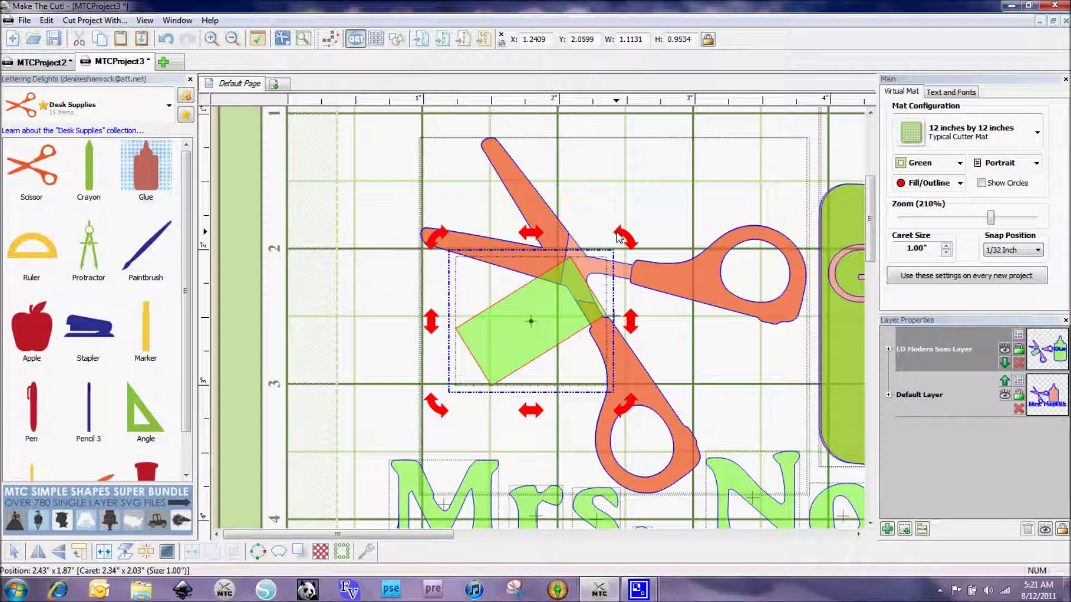
{"action": "key", "text": "Right"}
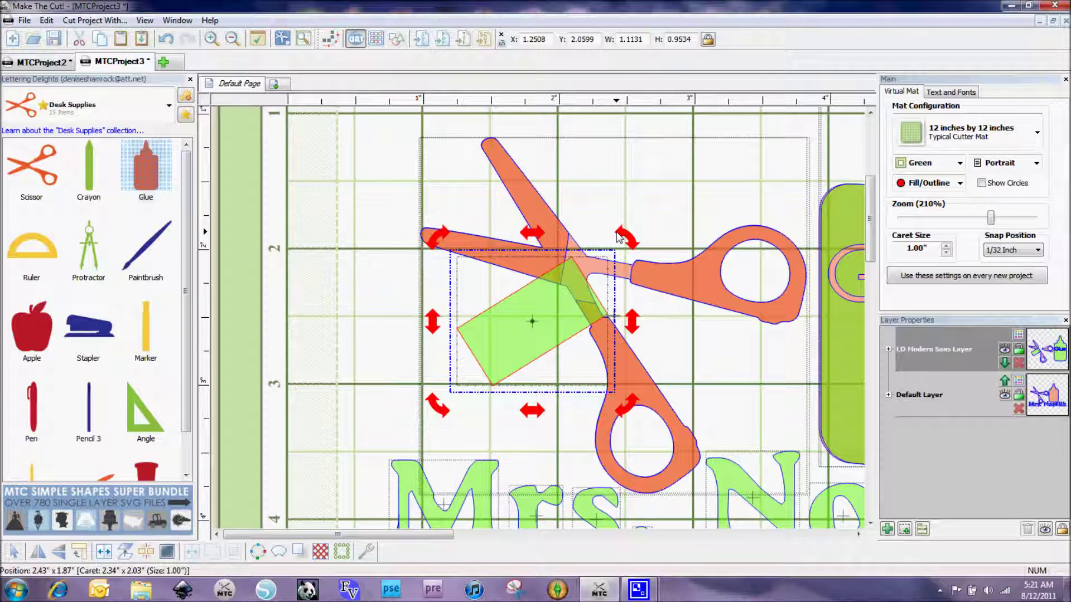
{"action": "left_click_drag", "start_coordinate": [624, 242], "coordinate": [631, 246]}
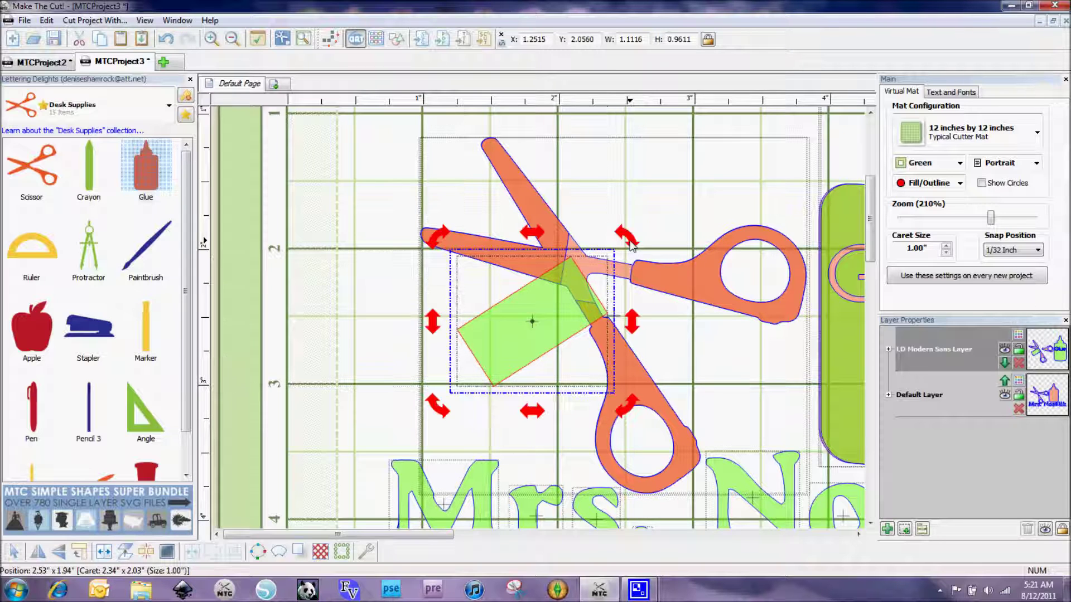
{"action": "key", "text": "Down"}
{"action": "key", "text": "Down"}
{"action": "key", "text": "Right"}
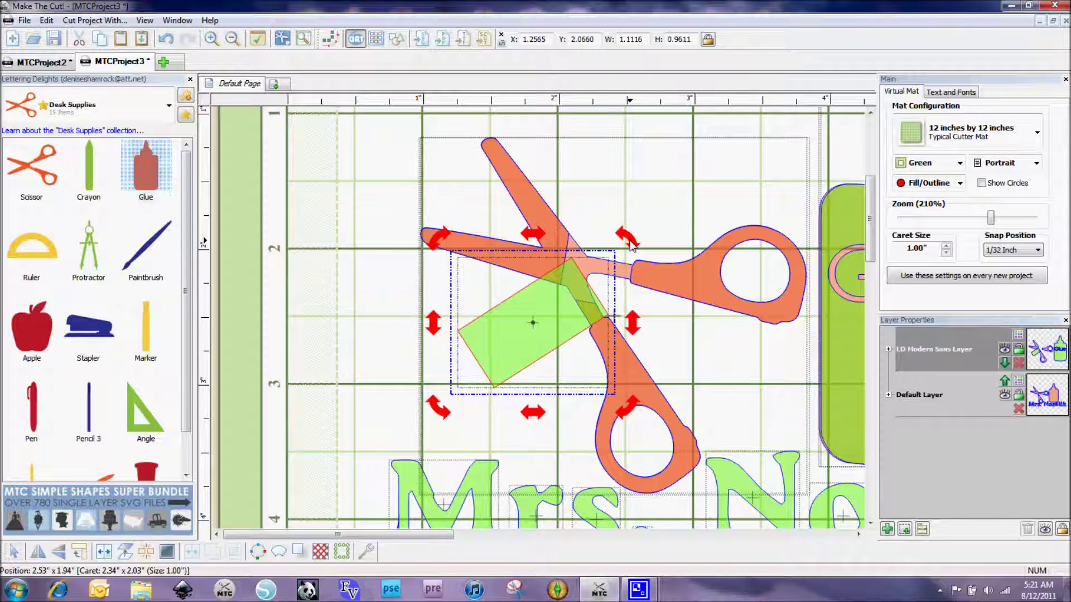
{"action": "key", "text": "Down"}
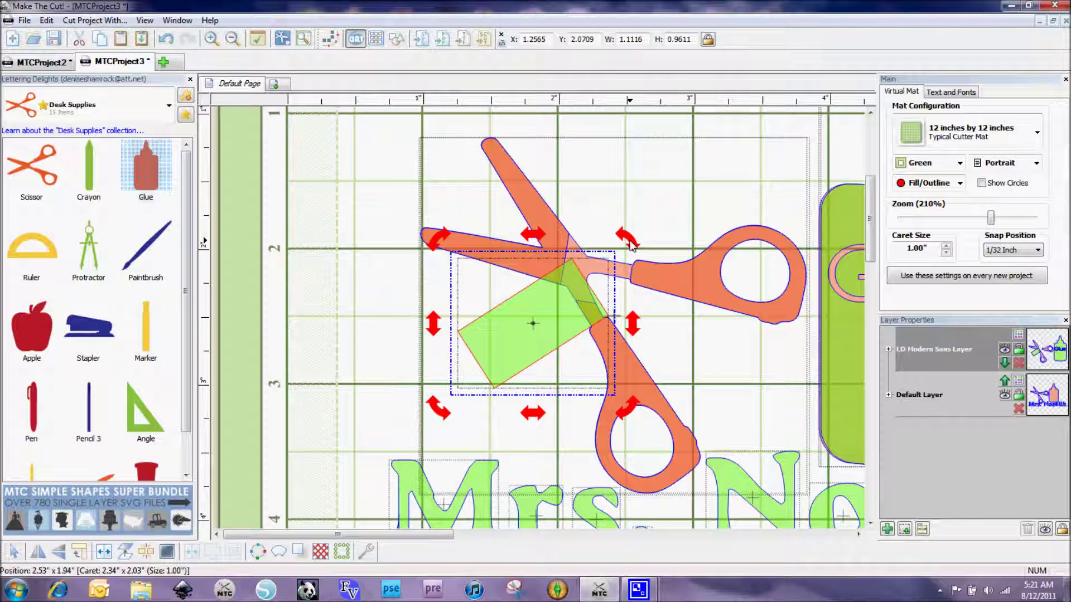
{"action": "left_click", "coordinate": [637, 370]}
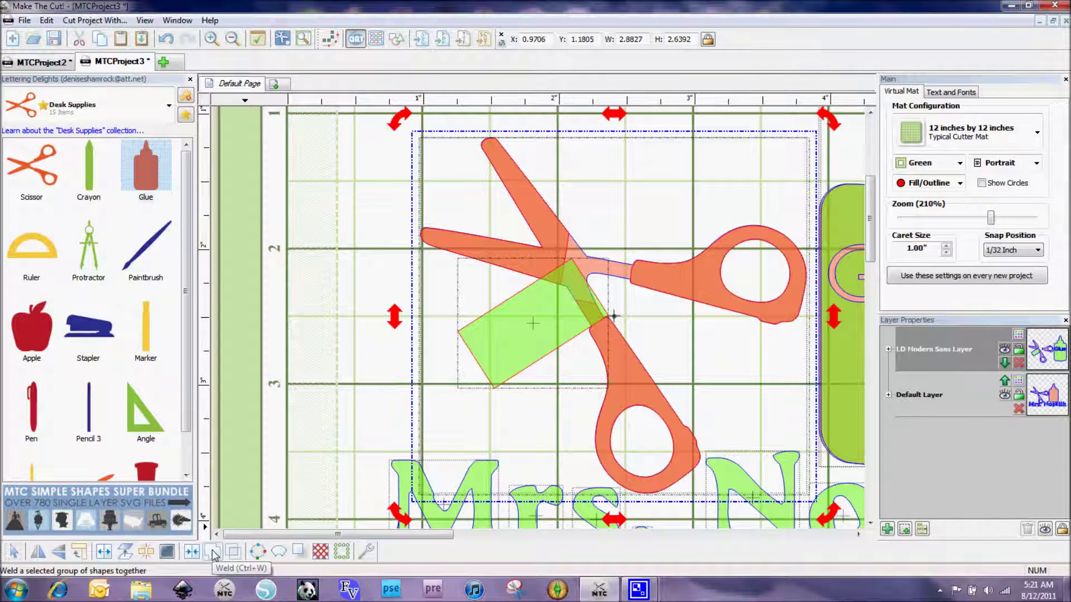
Apply a B-A Difference Boolean Join to cut the rectangle out of the scissors
{"action": "left_click", "coordinate": [233, 553]}
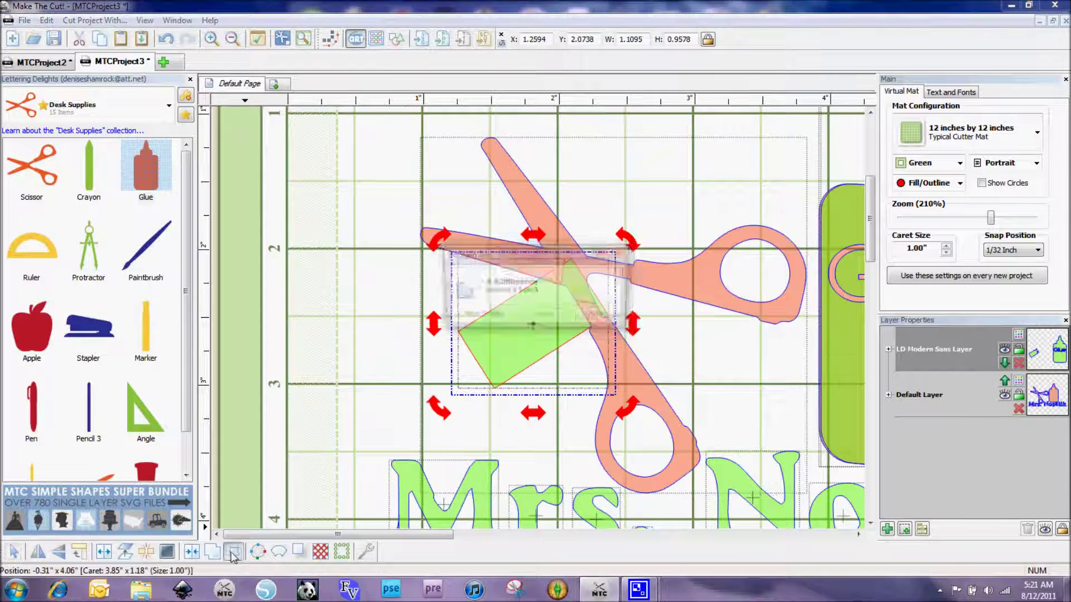
{"action": "left_click_drag", "start_coordinate": [557, 258], "coordinate": [459, 334]}
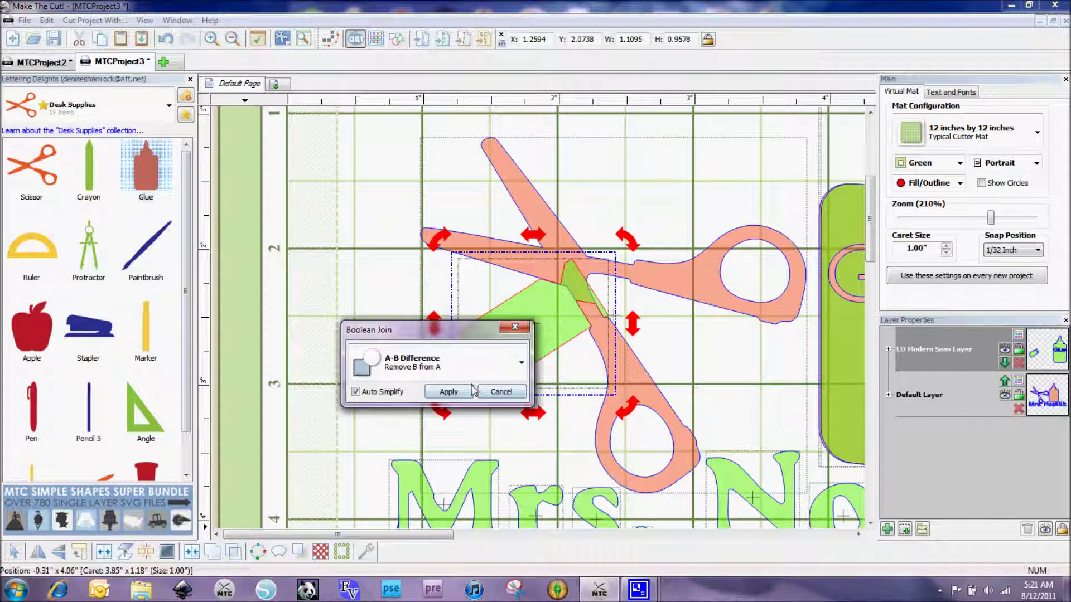
{"action": "left_click", "coordinate": [521, 362]}
{"action": "left_click", "coordinate": [427, 439]}
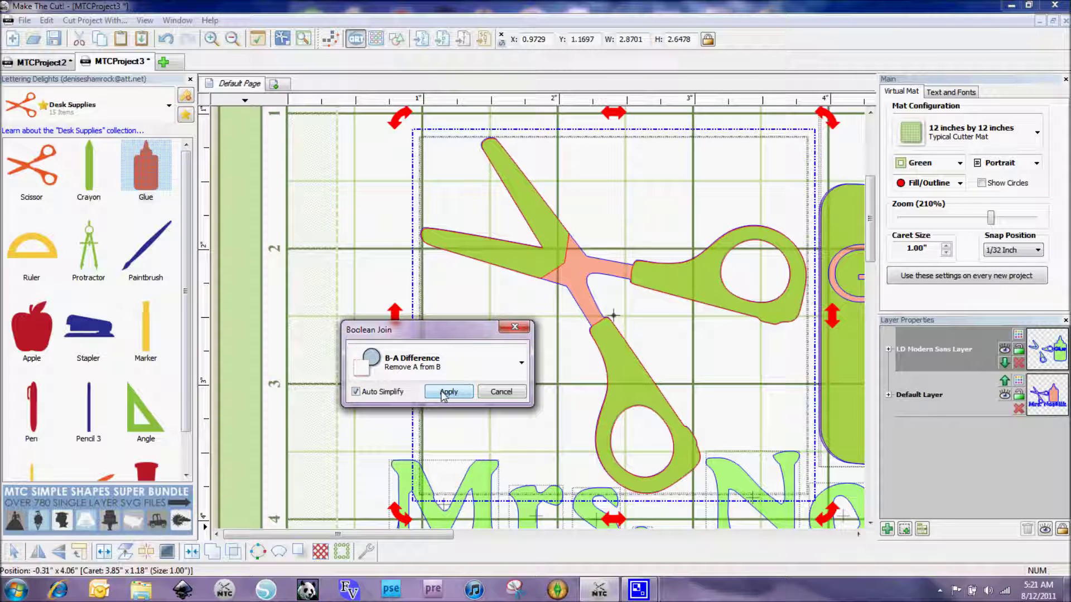
{"action": "left_click", "coordinate": [444, 394]}
{"action": "left_click", "coordinate": [341, 313]}
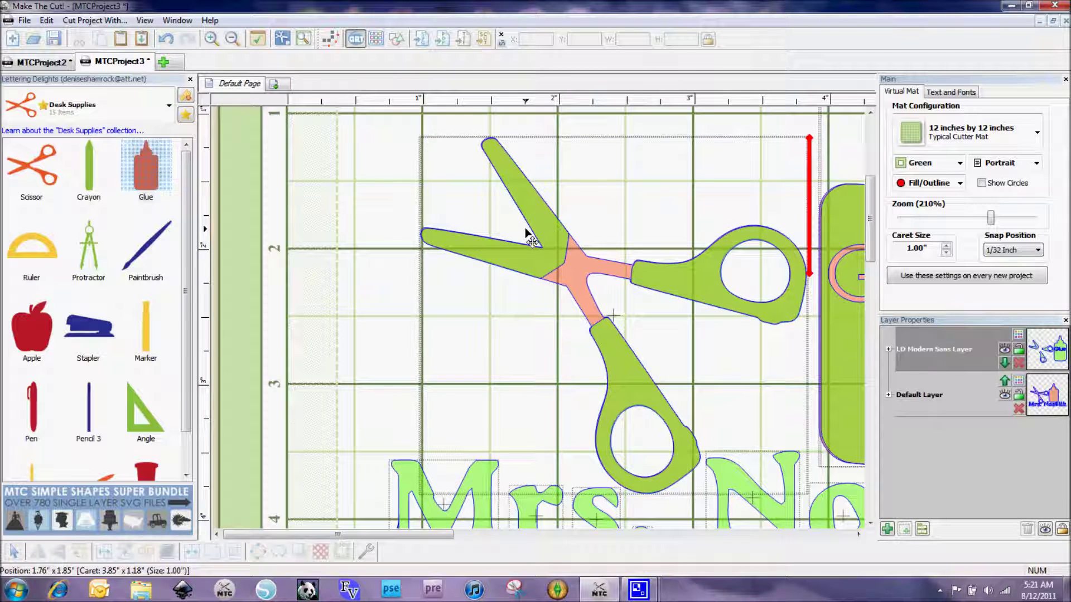
Break the scissors apart and move the blade piece to the salmon layer, leaving green handles
{"action": "left_click", "coordinate": [545, 254]}
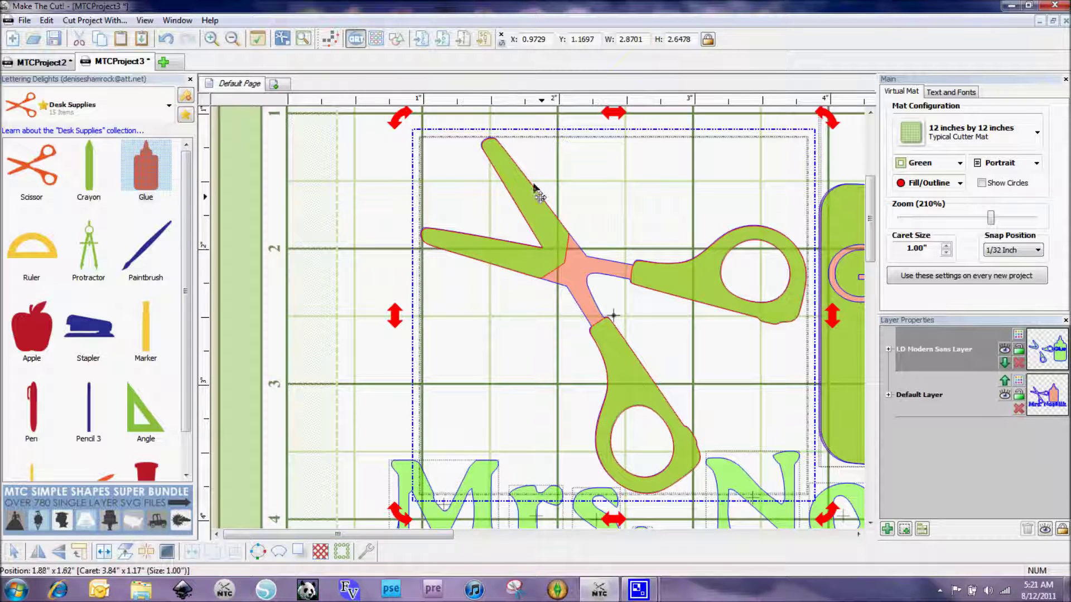
{"action": "left_click", "coordinate": [104, 552]}
{"action": "left_click", "coordinate": [365, 288]}
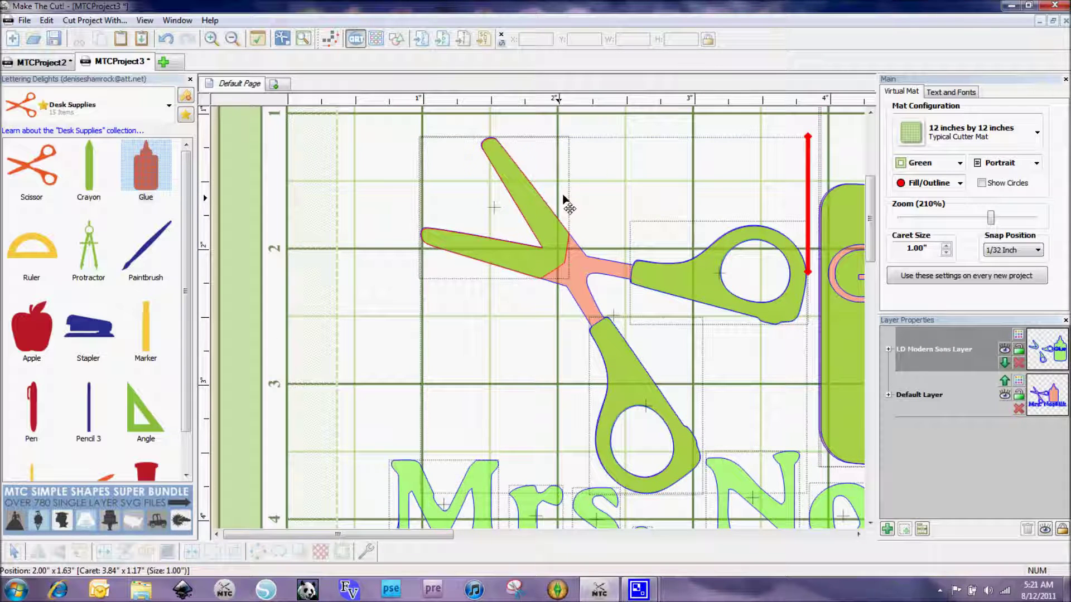
{"action": "left_click", "coordinate": [529, 263]}
{"action": "left_click", "coordinate": [533, 259]}
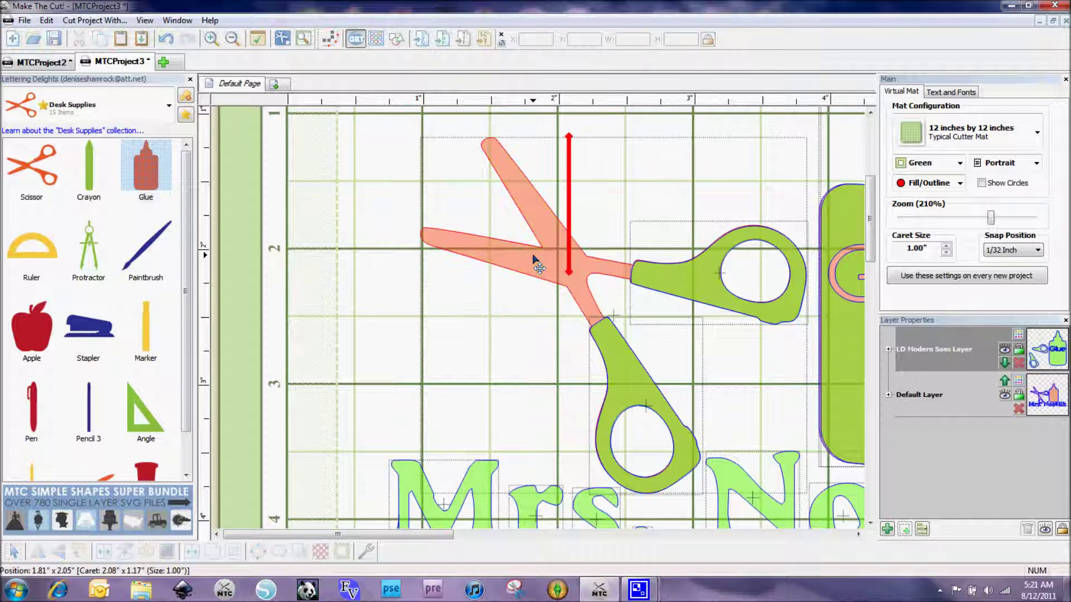
{"action": "left_click_drag", "start_coordinate": [377, 535], "coordinate": [465, 536]}
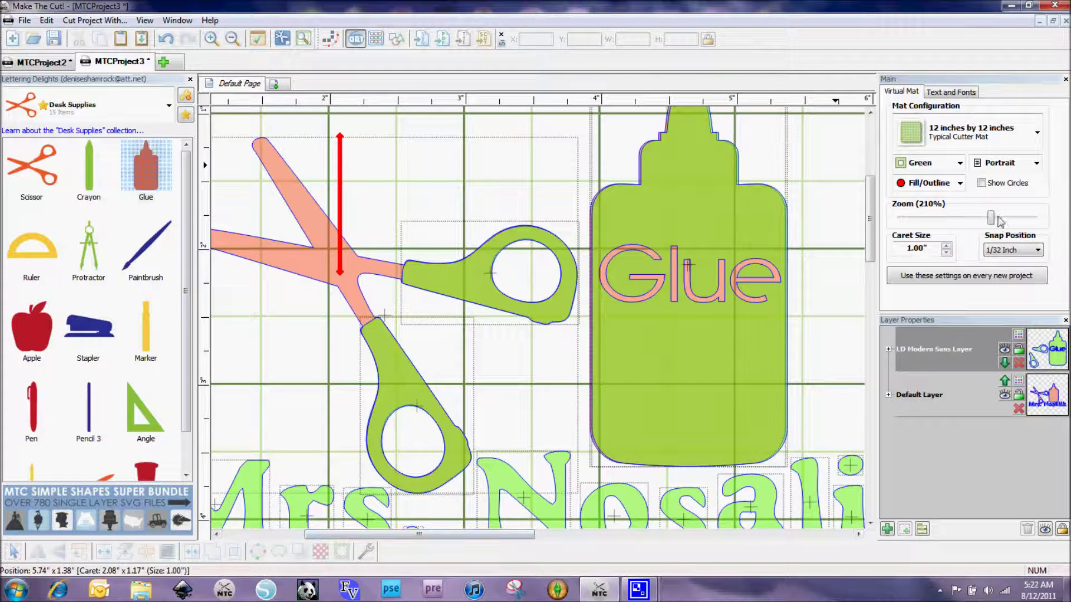
Zoom out to about 110% and scroll so the scissors, Glue bottle and 'Mrs. Nosalik' all show
{"action": "left_click_drag", "start_coordinate": [991, 222], "coordinate": [943, 223]}
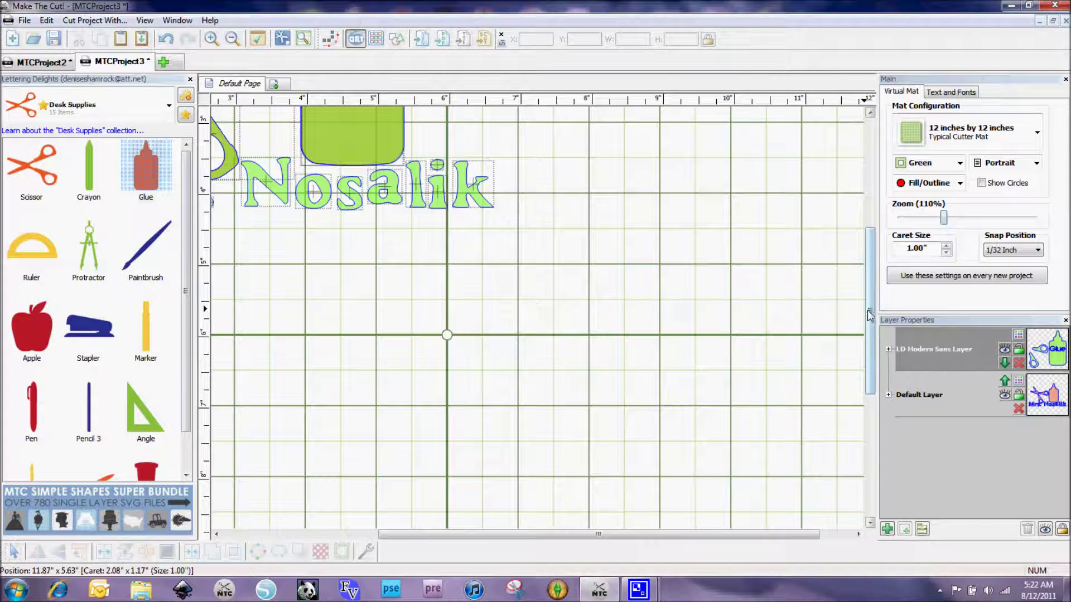
{"action": "left_click_drag", "start_coordinate": [872, 288], "coordinate": [870, 224]}
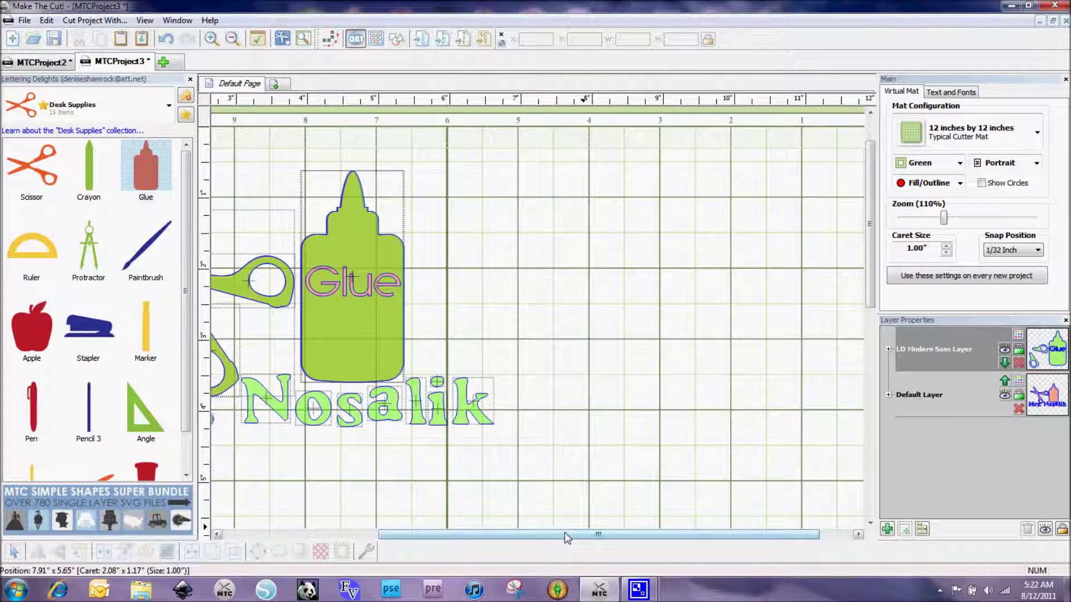
{"action": "left_click_drag", "start_coordinate": [565, 534], "coordinate": [402, 535]}
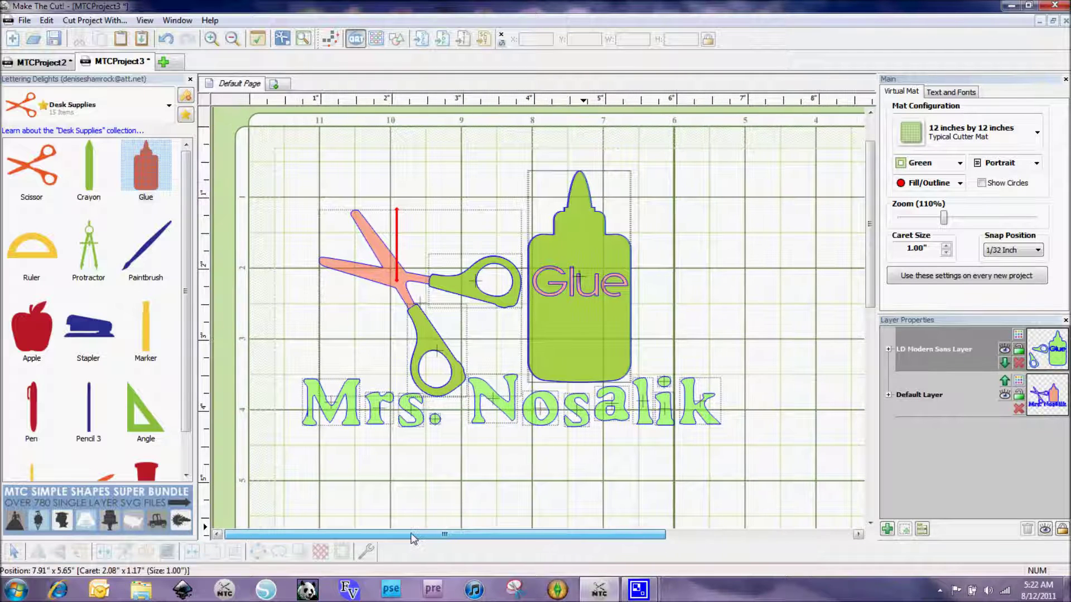